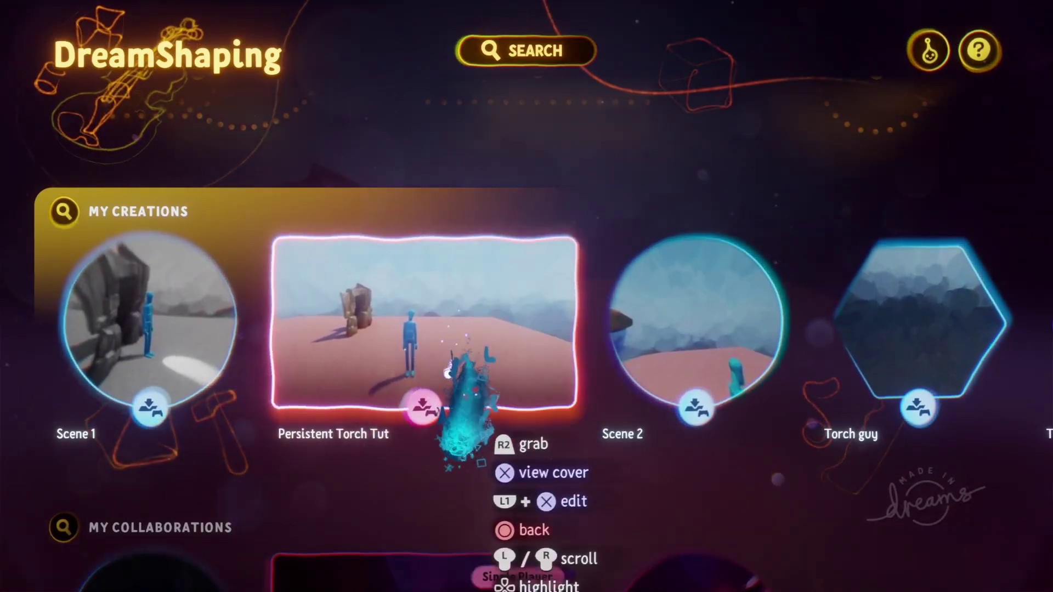
Open Scene 1 for editing and scope into the puppet's hand that holds the torch.
{"action": "left_click", "coordinate": [115, 339]}
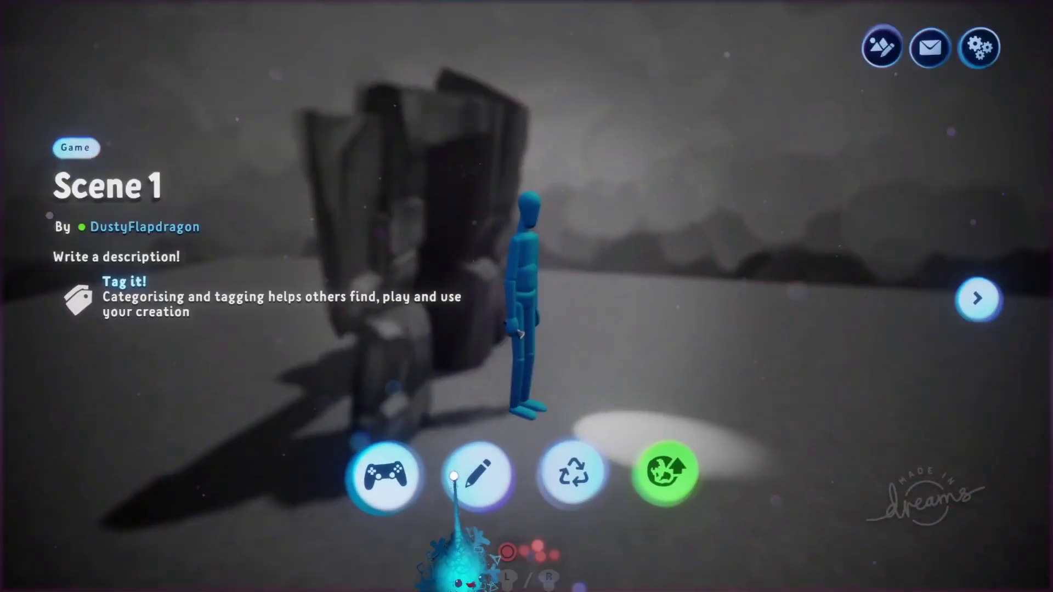
{"action": "left_click", "coordinate": [453, 462]}
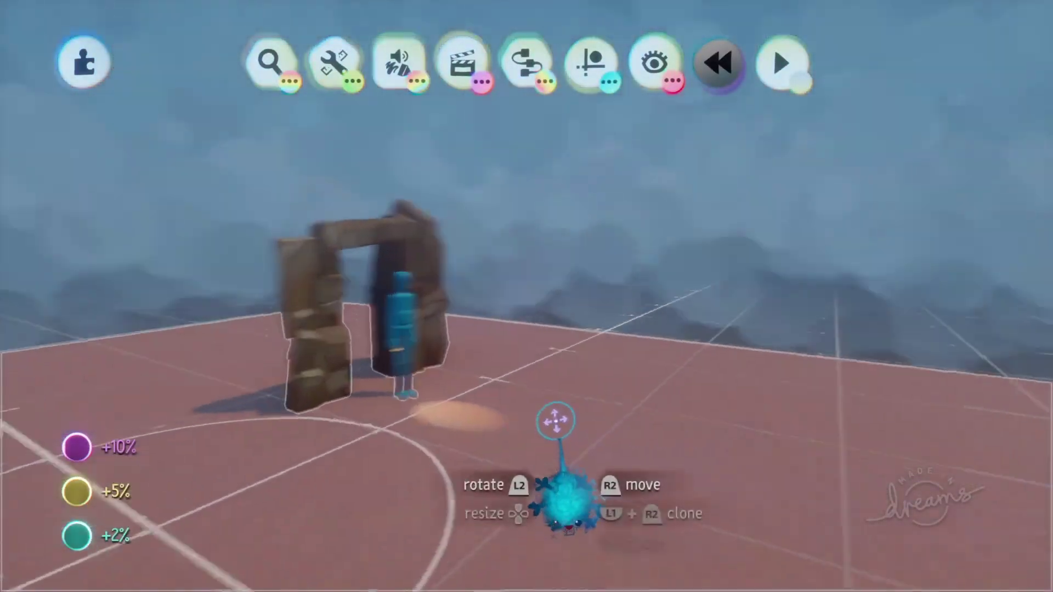
{"action": "middle_click_drag", "start_coordinate": [555, 421], "coordinate": [303, 455]}
{"action": "middle_click_drag", "start_coordinate": [556, 433], "coordinate": [565, 370]}
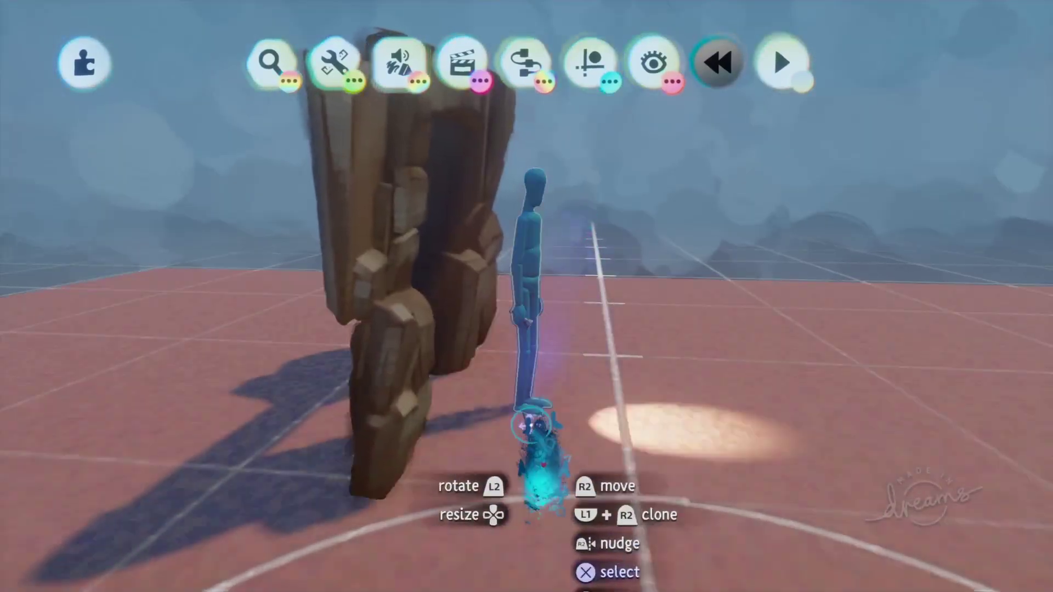
{"action": "middle_click_drag", "start_coordinate": [527, 425], "coordinate": [568, 334]}
{"action": "mouse_move", "coordinate": [613, 307]}
{"action": "middle_mouse_down"}
{"action": "mouse_move", "coordinate": [653, 272]}
{"action": "mouse_move", "coordinate": [625, 321]}
{"action": "middle_mouse_up"}
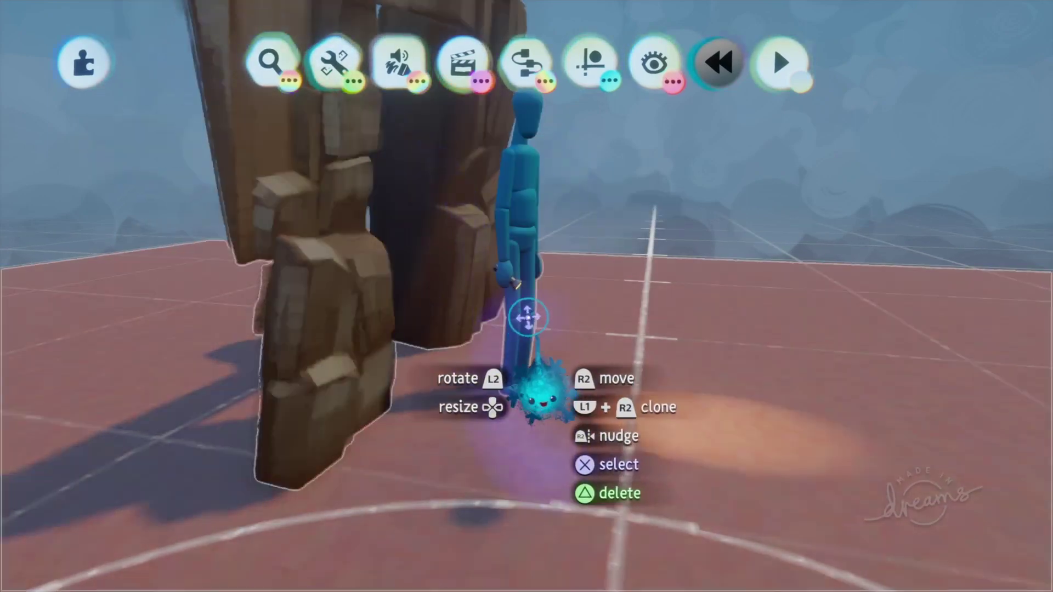
{"action": "middle_click_drag", "start_coordinate": [509, 266], "coordinate": [459, 253]}
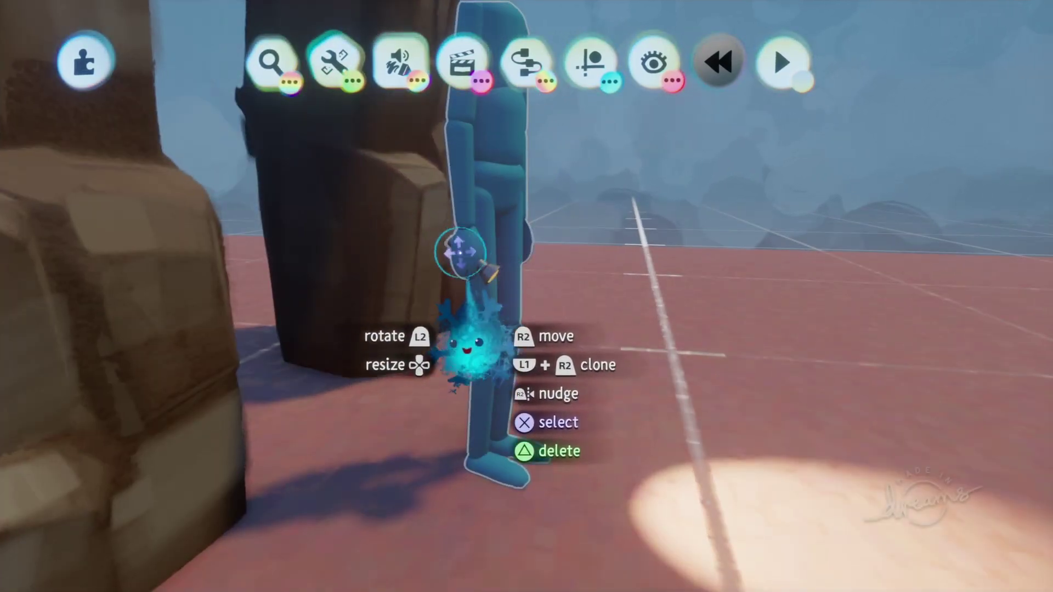
{"action": "left_click", "coordinate": [462, 255]}
{"action": "left_click", "coordinate": [473, 281]}
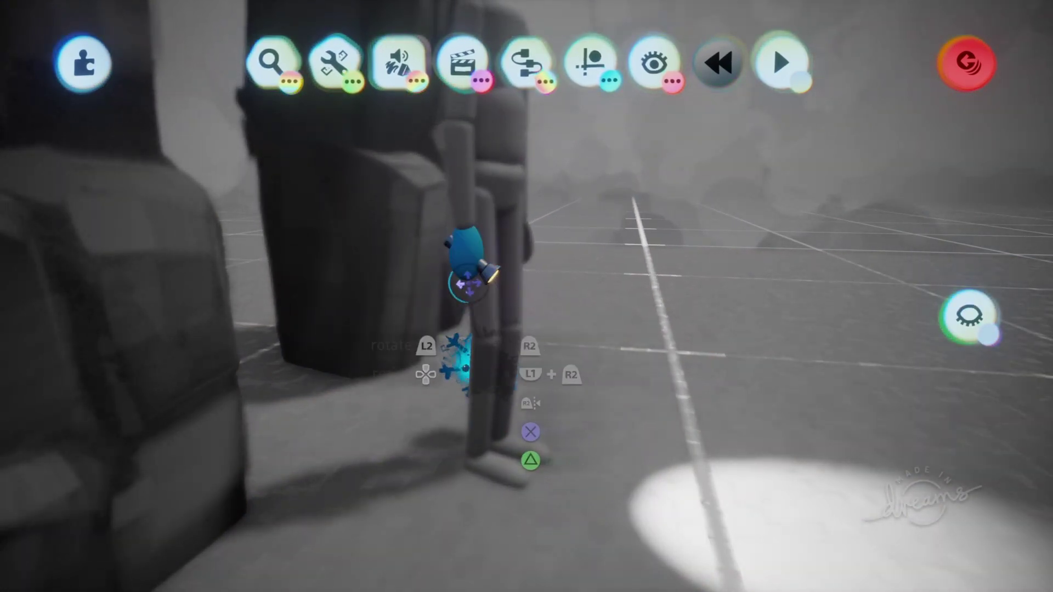
Stamp a microchip beside the puppet's torch hand, inside the hand's group.
{"action": "left_click_drag", "start_coordinate": [472, 285], "coordinate": [503, 277]}
{"action": "middle_click_drag", "start_coordinate": [493, 279], "coordinate": [557, 176]}
{"action": "key", "text": "Escape"}
{"action": "double_click", "coordinate": [515, 296]}
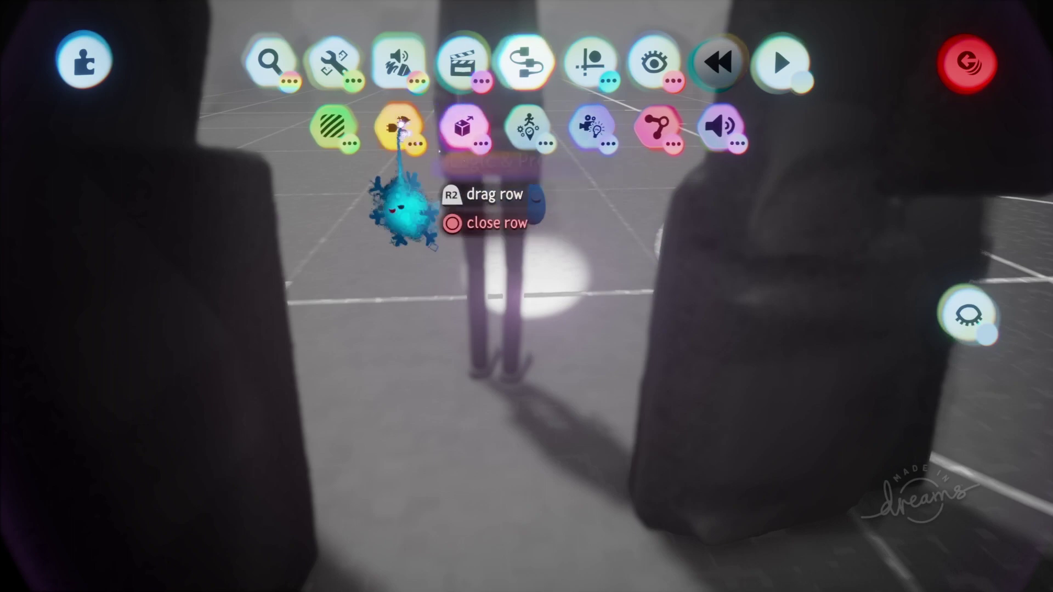
{"action": "left_click", "coordinate": [410, 121]}
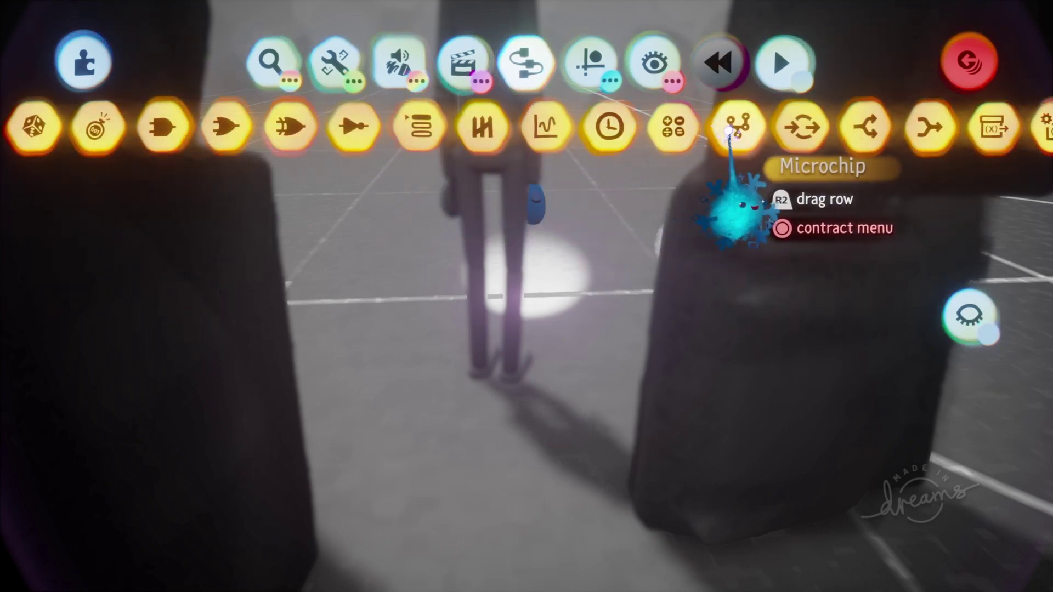
{"action": "left_click", "coordinate": [735, 128]}
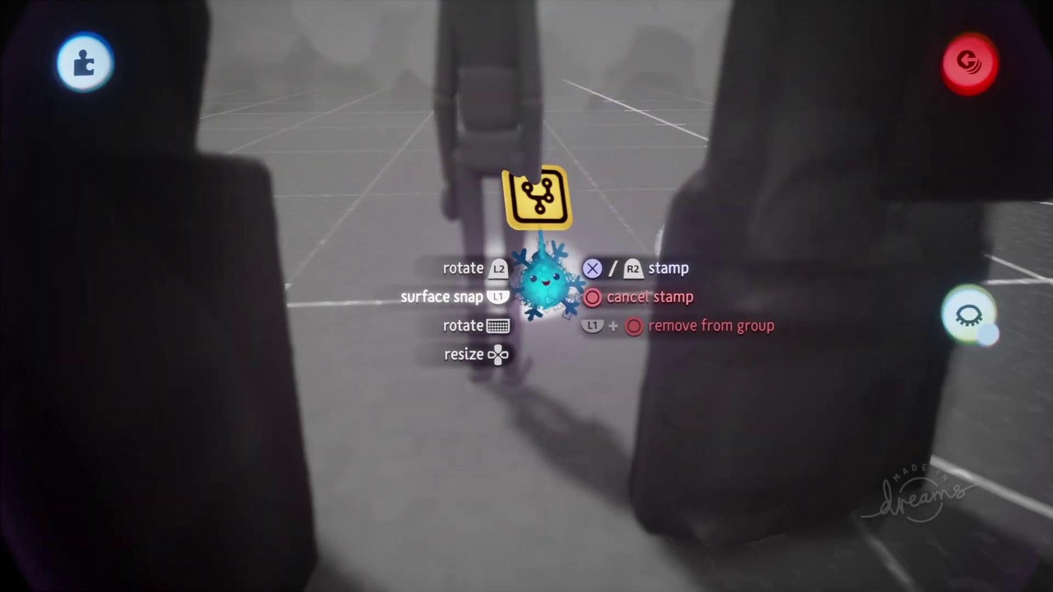
{"action": "left_click", "coordinate": [537, 200]}
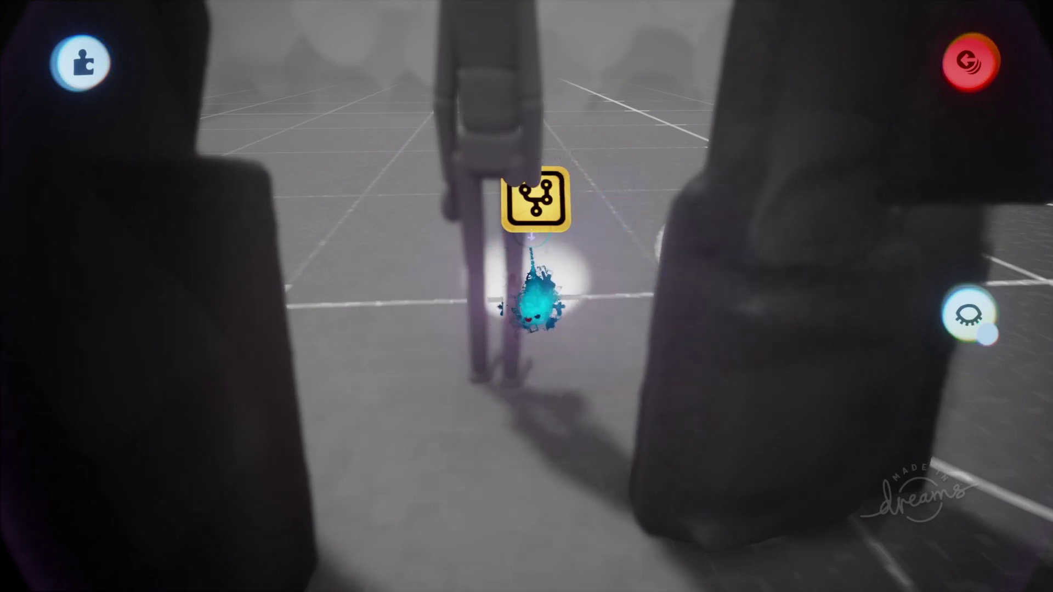
{"action": "key", "text": "Escape"}
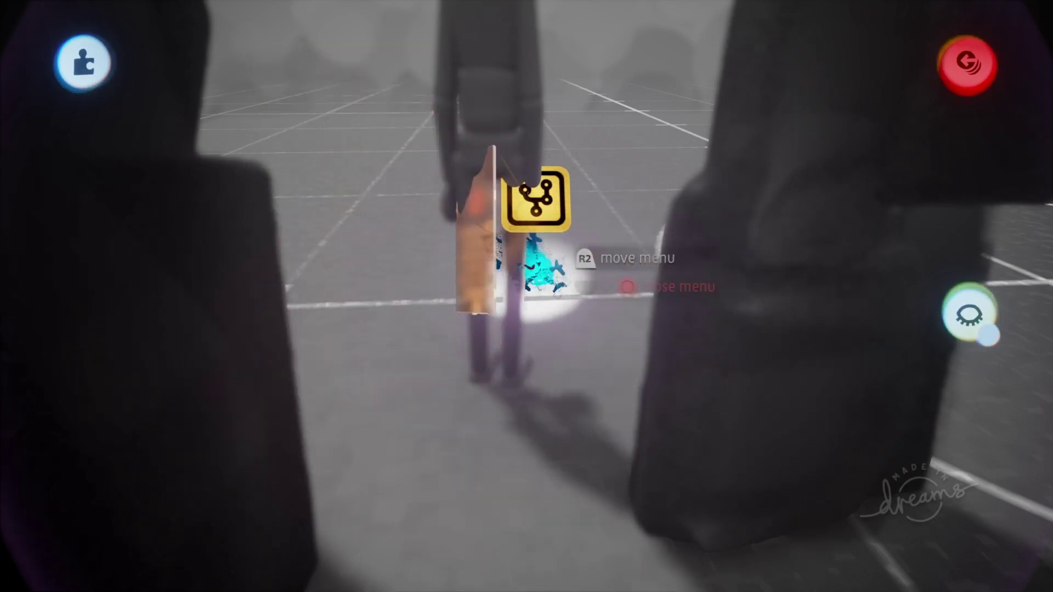
Open the microchip's canvas in the clear space beside the puppet and place a variable in its upper area.
{"action": "left_click", "coordinate": [549, 222]}
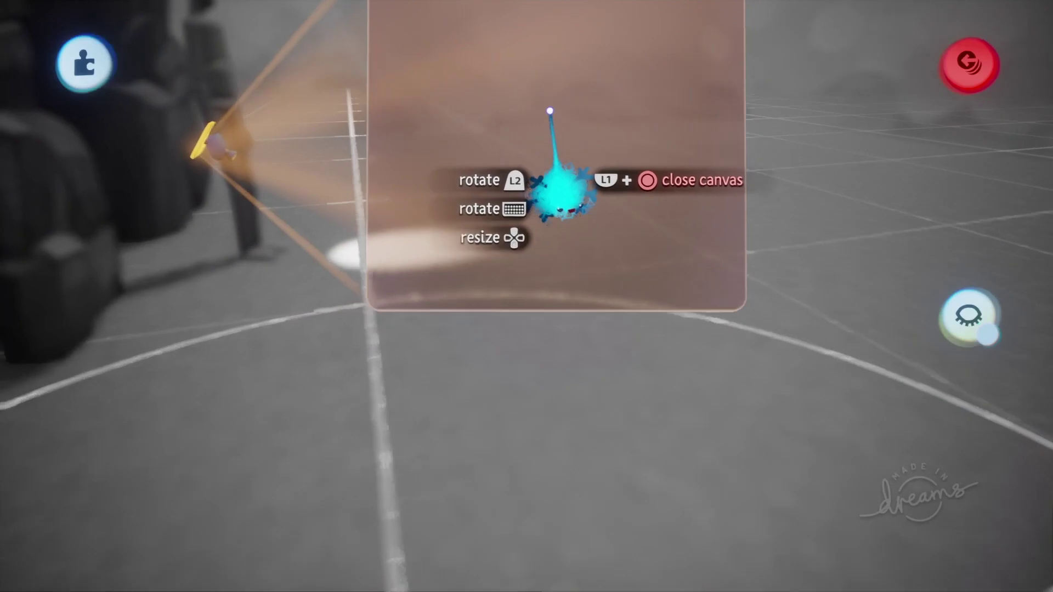
{"action": "left_click_drag", "start_coordinate": [549, 111], "coordinate": [540, 134]}
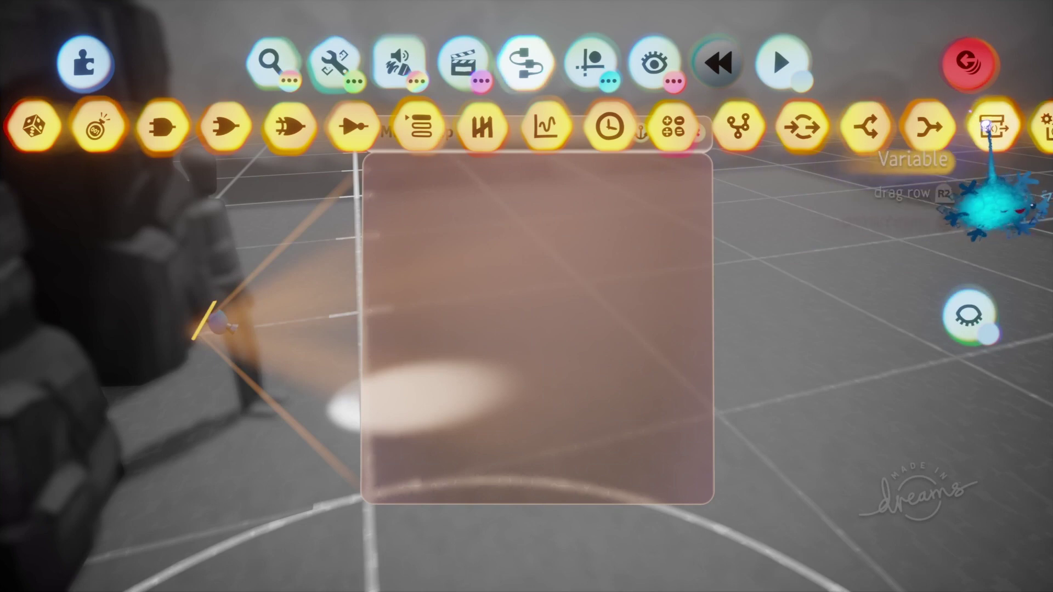
{"action": "left_click", "coordinate": [991, 129]}
{"action": "left_click", "coordinate": [430, 259]}
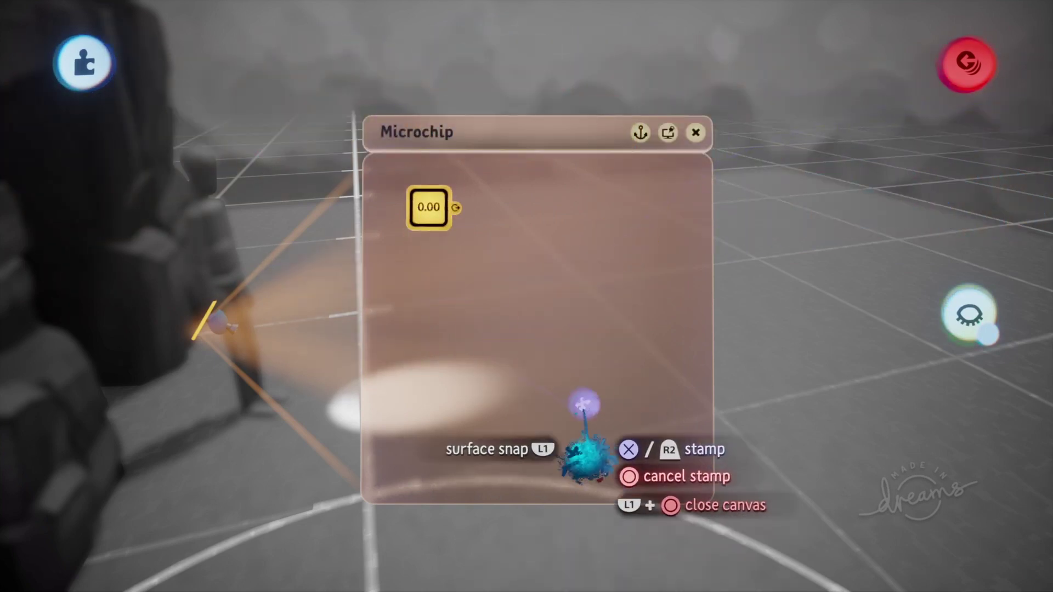
Name the variable Torch and turn on Persist In Dream for it.
{"action": "left_click", "coordinate": [438, 211]}
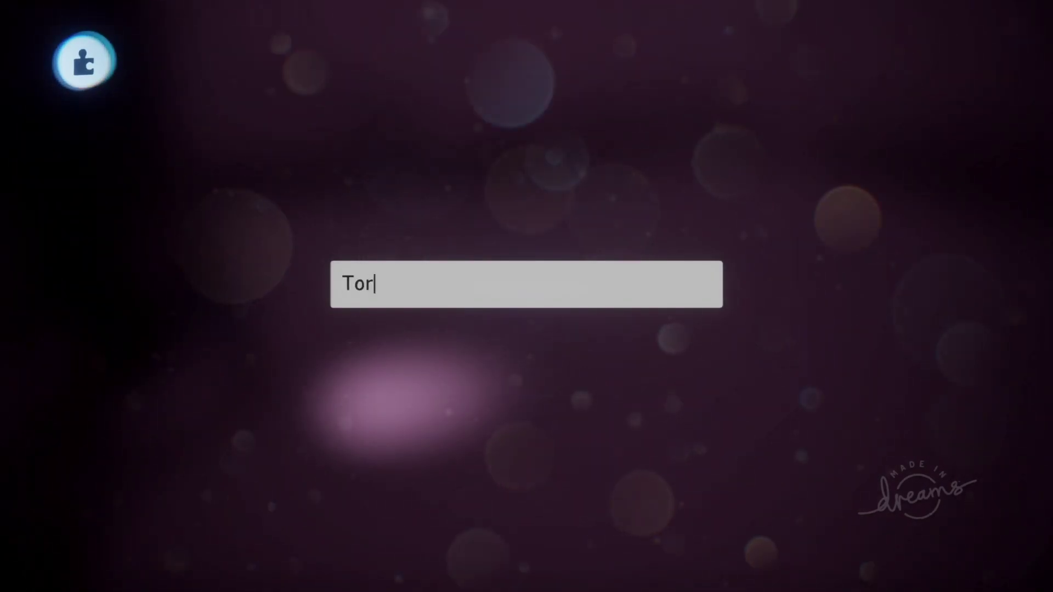
{"action": "key", "text": "Return"}
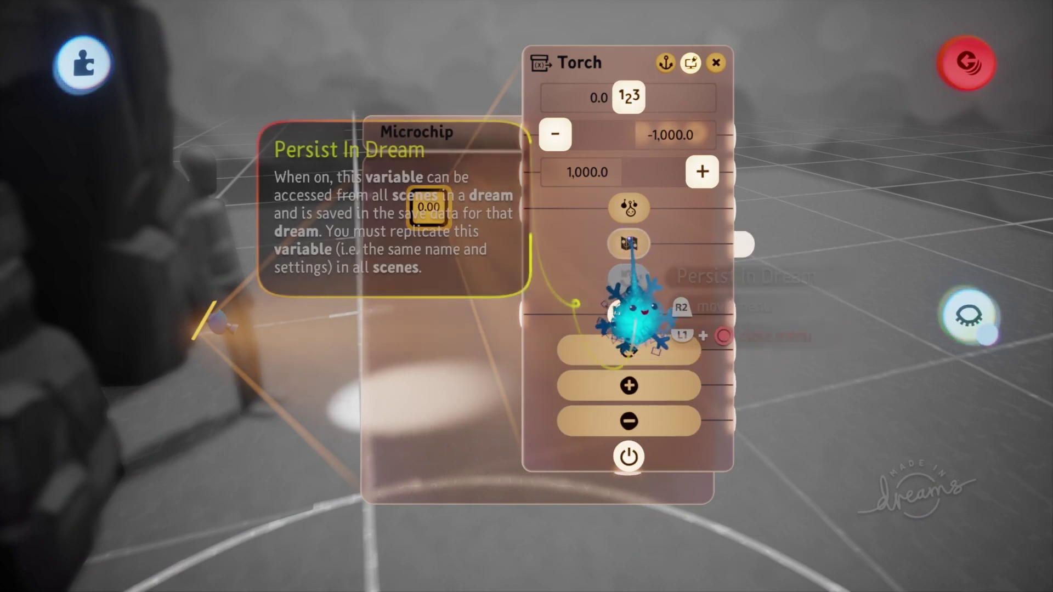
{"action": "left_click", "coordinate": [628, 244]}
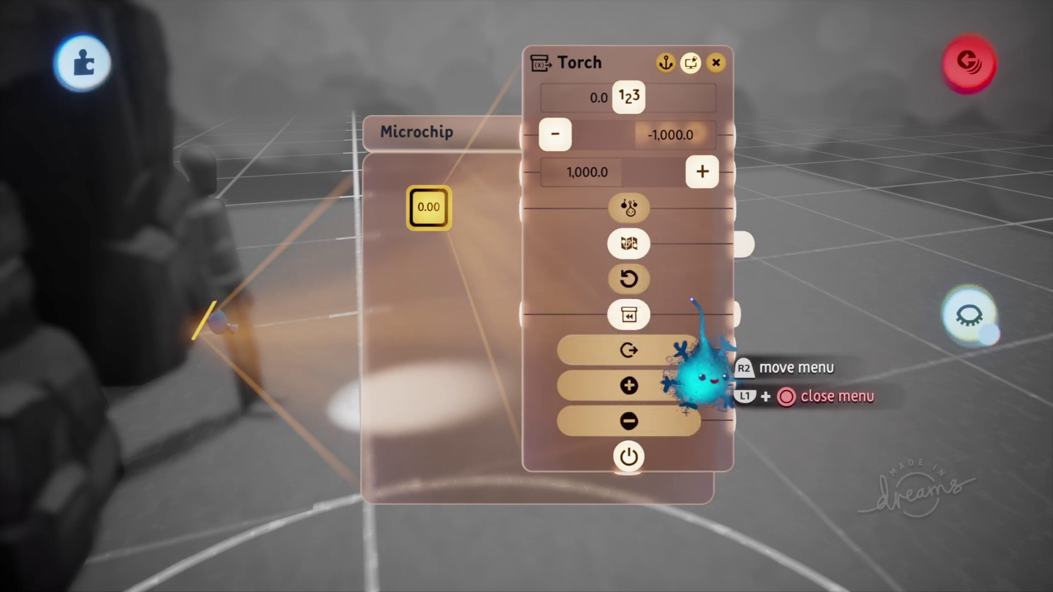
{"action": "key", "text": "Escape"}
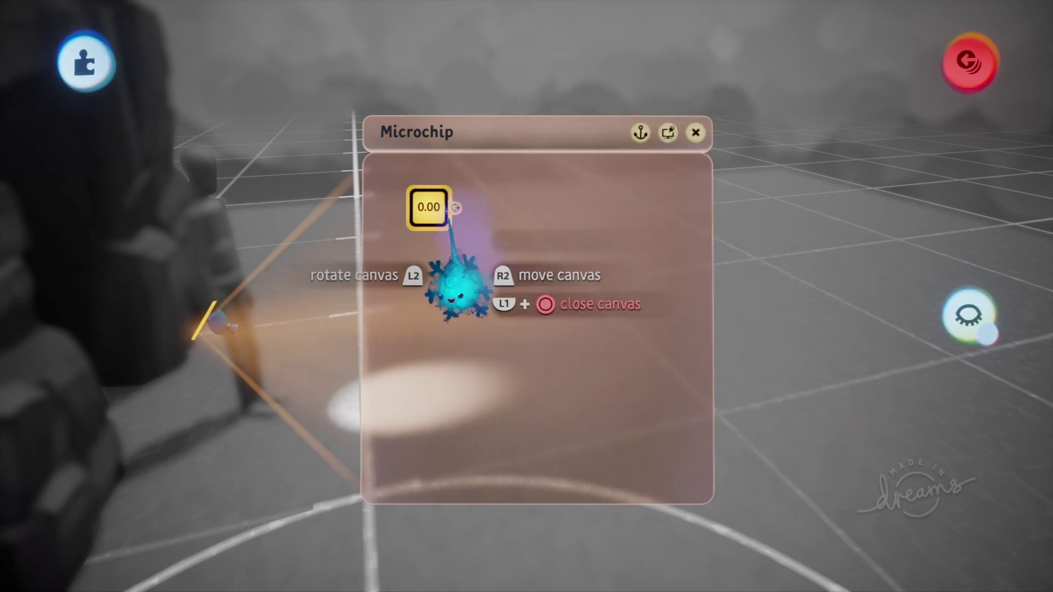
Add a controller sensor to the microchip, just below the Torch variable.
{"action": "key", "text": "s"}
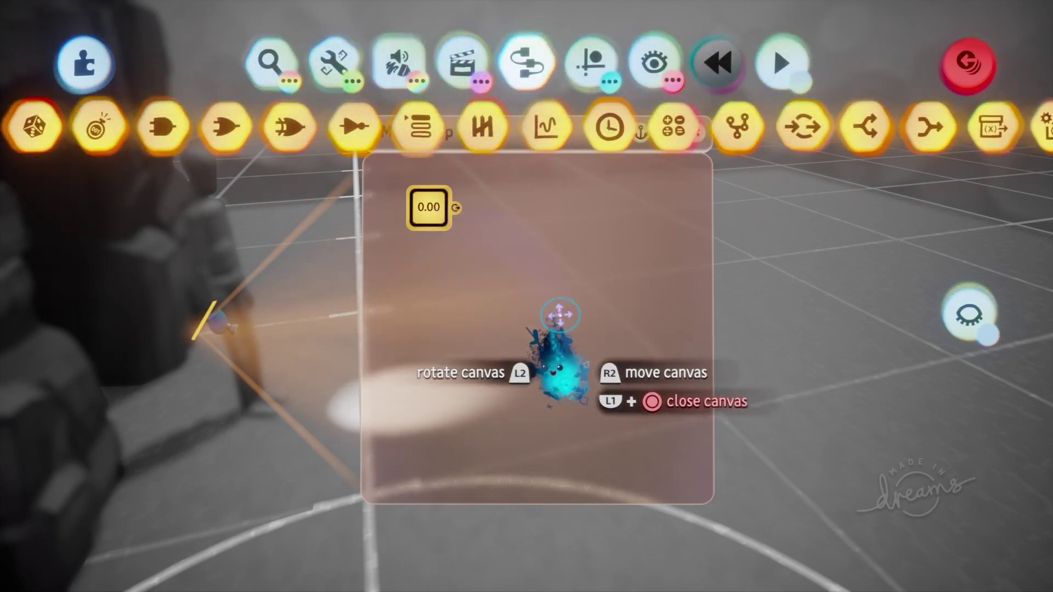
{"action": "left_click_drag", "start_coordinate": [403, 125], "coordinate": [776, 127]}
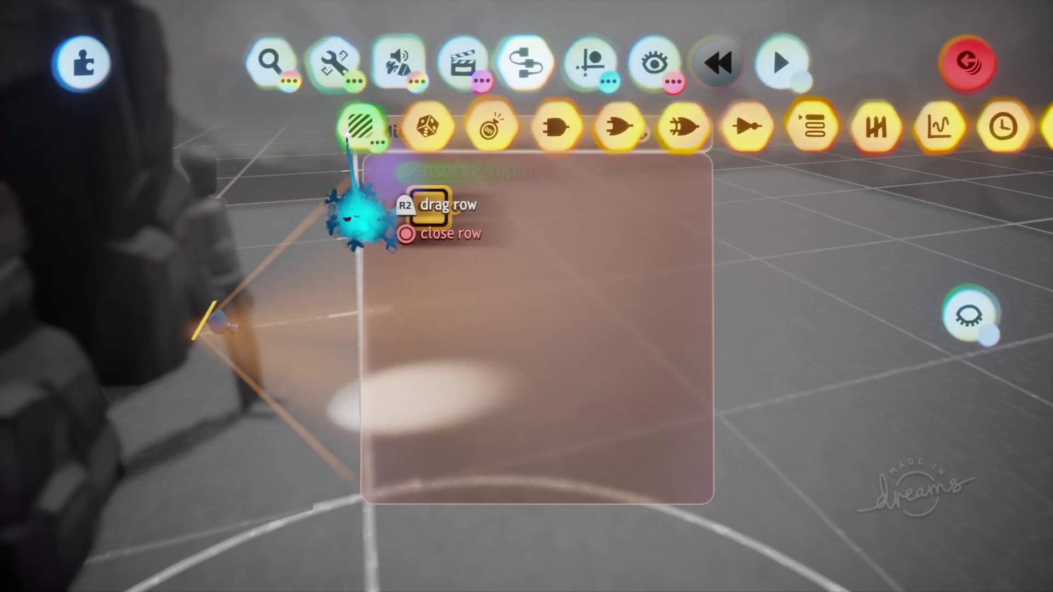
{"action": "left_click", "coordinate": [361, 129]}
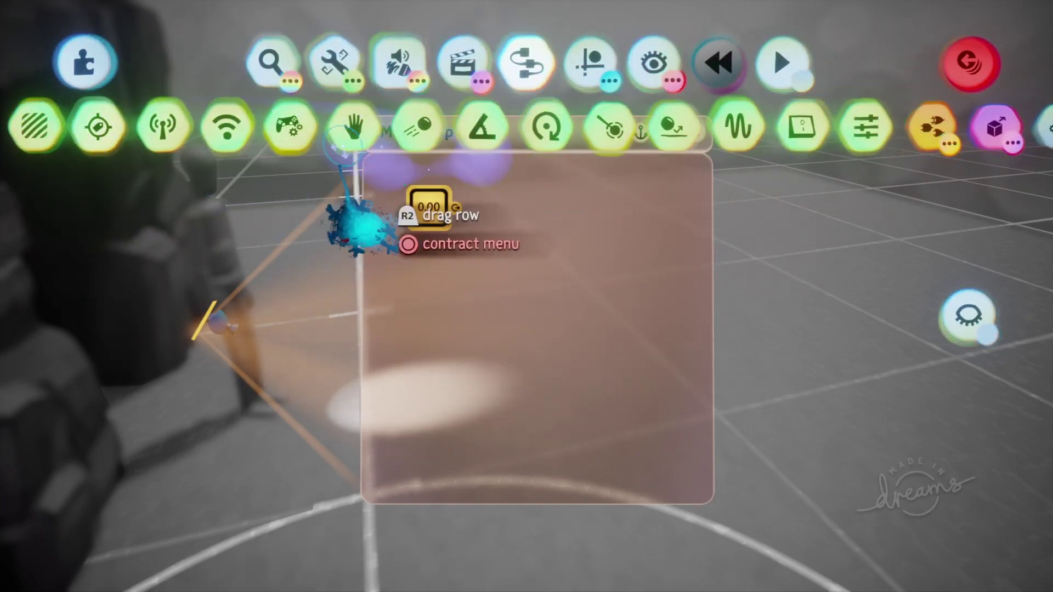
{"action": "left_click", "coordinate": [285, 125]}
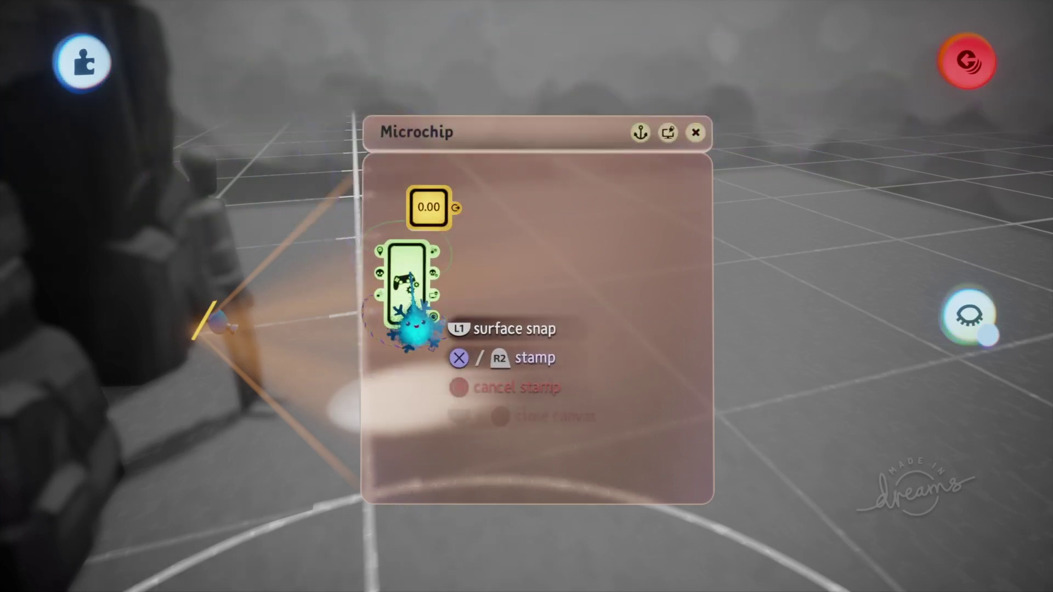
{"action": "left_click", "coordinate": [438, 339]}
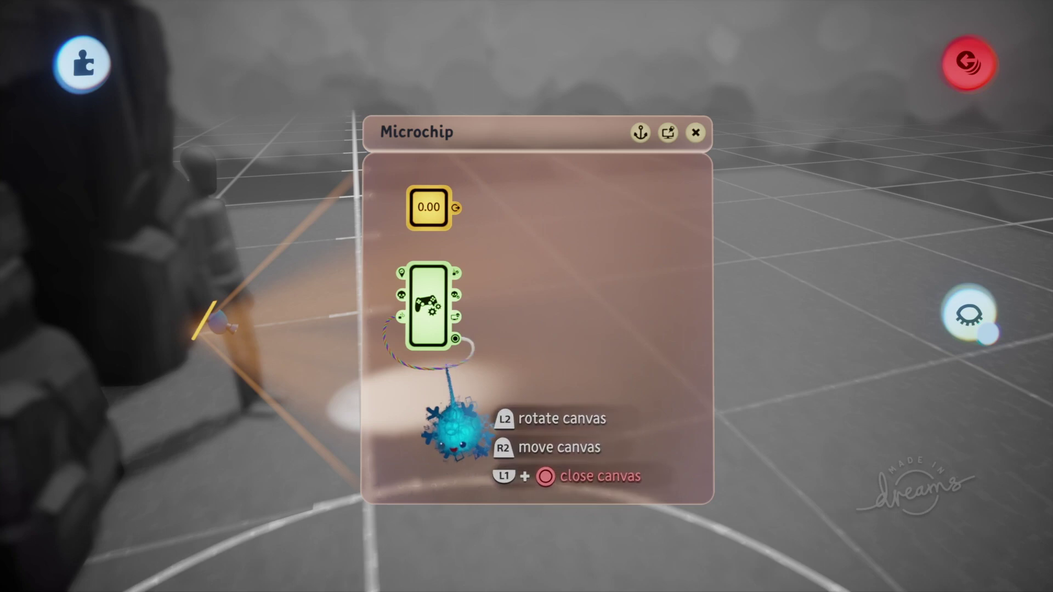
Add a selector to the microchip beside the controller sensor.
{"action": "scroll", "coordinate": [475, 388], "scroll_direction": "up", "scroll_amount": 5}
{"action": "scroll", "coordinate": [487, 376], "scroll_direction": "down", "scroll_amount": 5}
{"action": "key", "text": "Tab"}
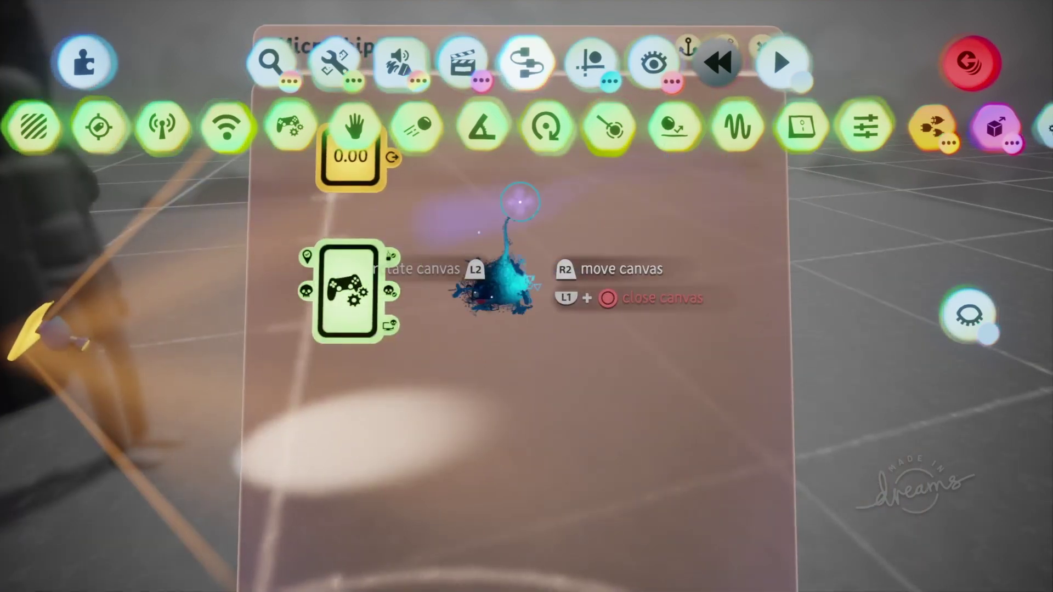
{"action": "left_click", "coordinate": [932, 127]}
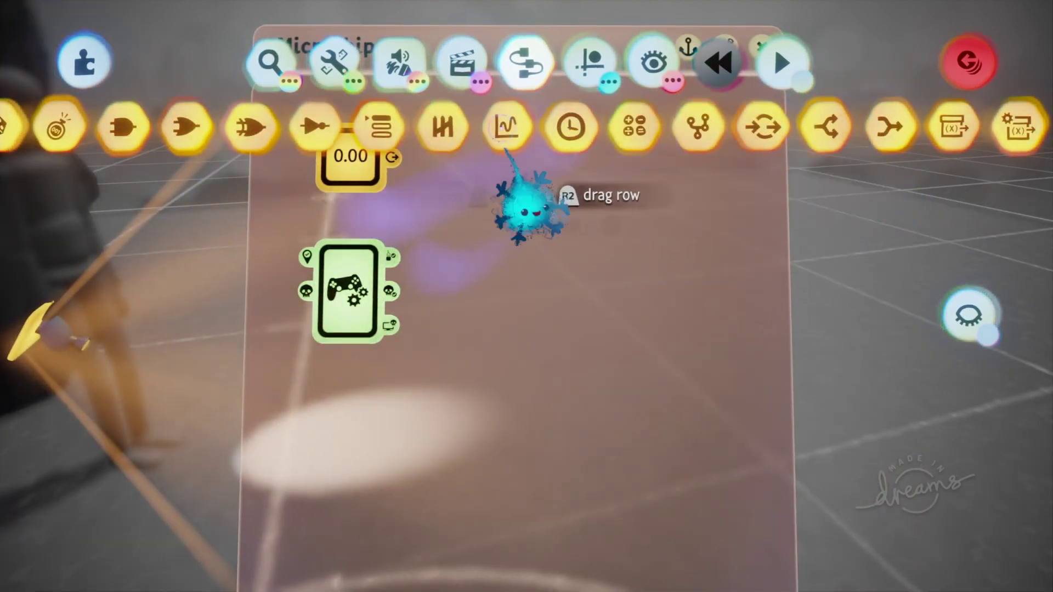
{"action": "left_click", "coordinate": [378, 126]}
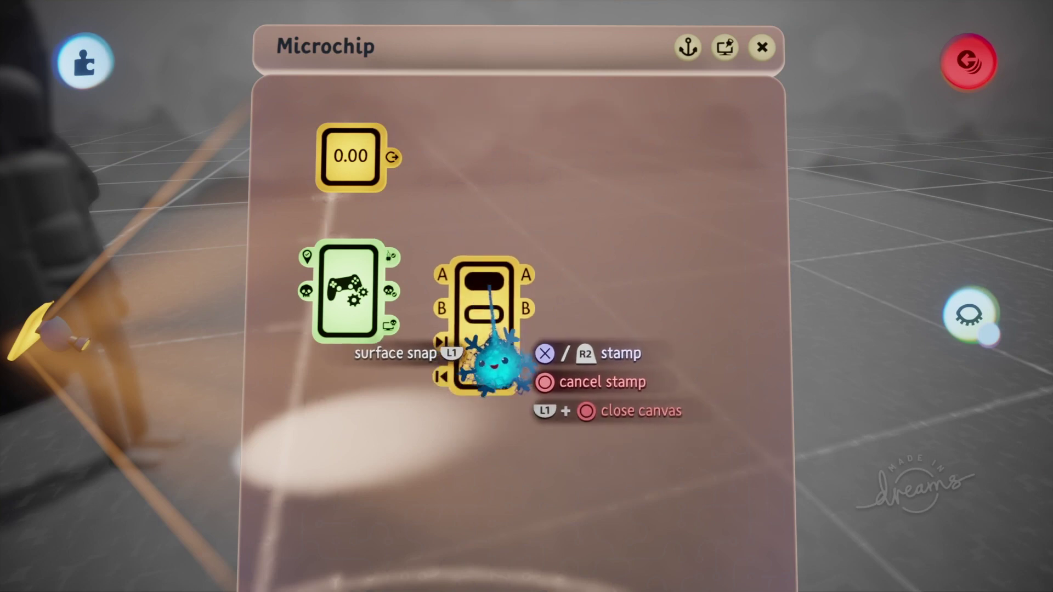
{"action": "left_click", "coordinate": [490, 336]}
{"action": "key", "text": "Escape"}
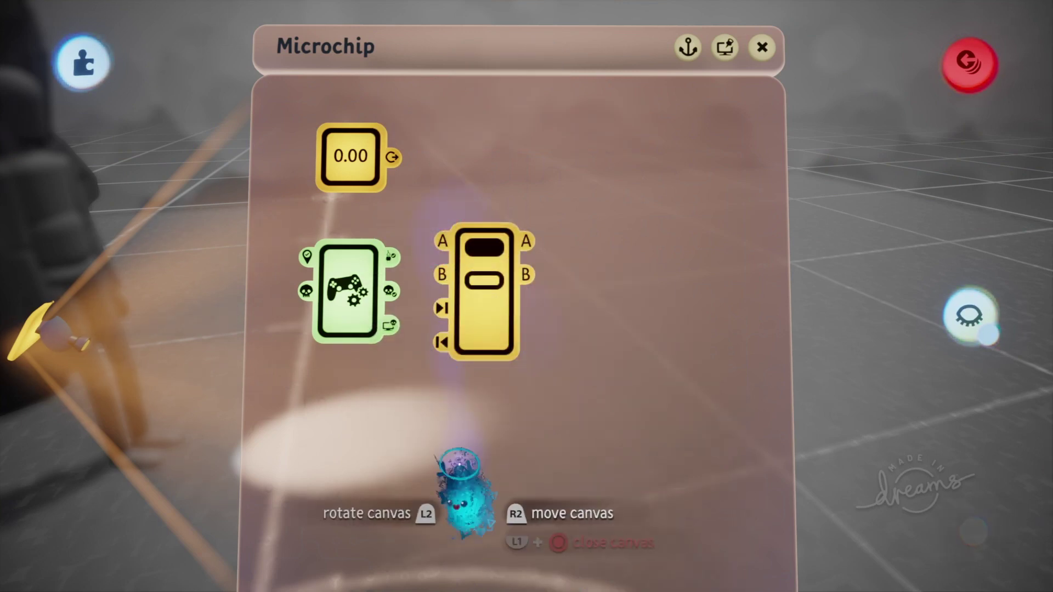
Wire the controller sensor's Triangle Button output to the selector's Move to Next Output port.
{"action": "left_click", "coordinate": [359, 299]}
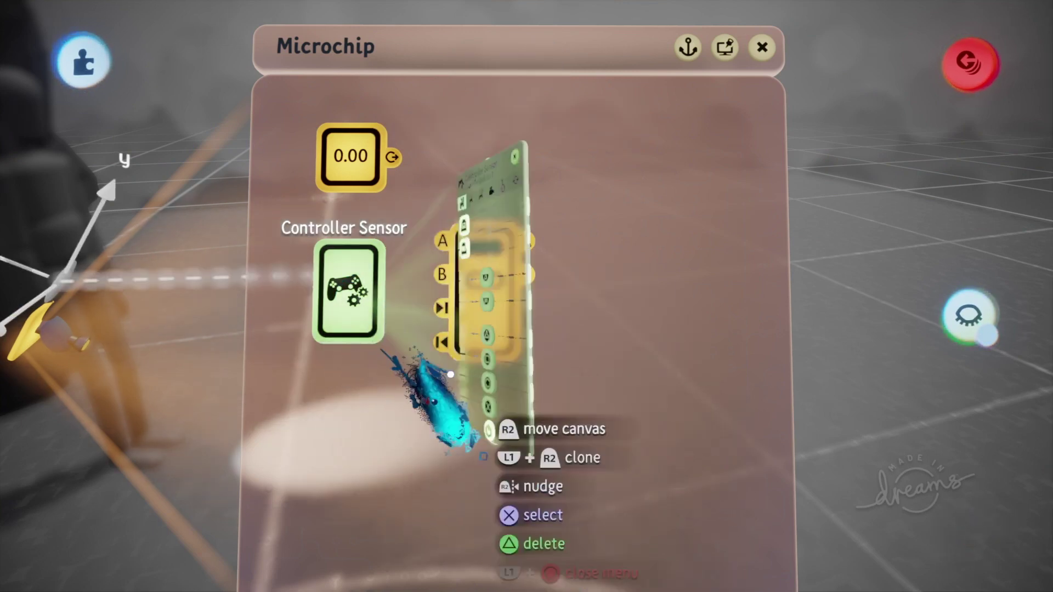
{"action": "left_click_drag", "start_coordinate": [536, 118], "coordinate": [171, 82]}
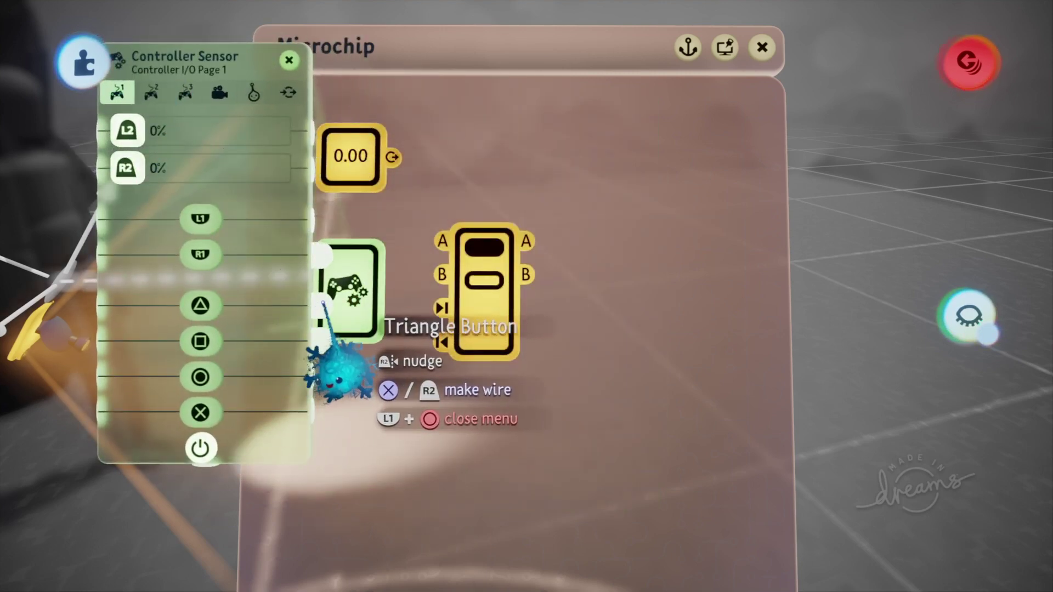
{"action": "left_click_drag", "start_coordinate": [316, 304], "coordinate": [460, 350]}
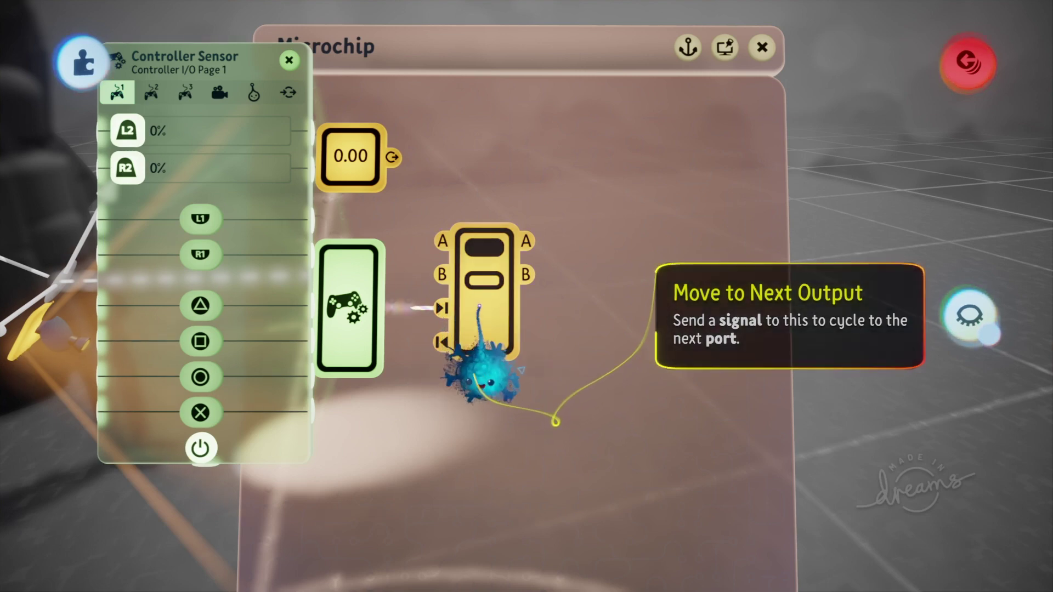
{"action": "left_click", "coordinate": [441, 307]}
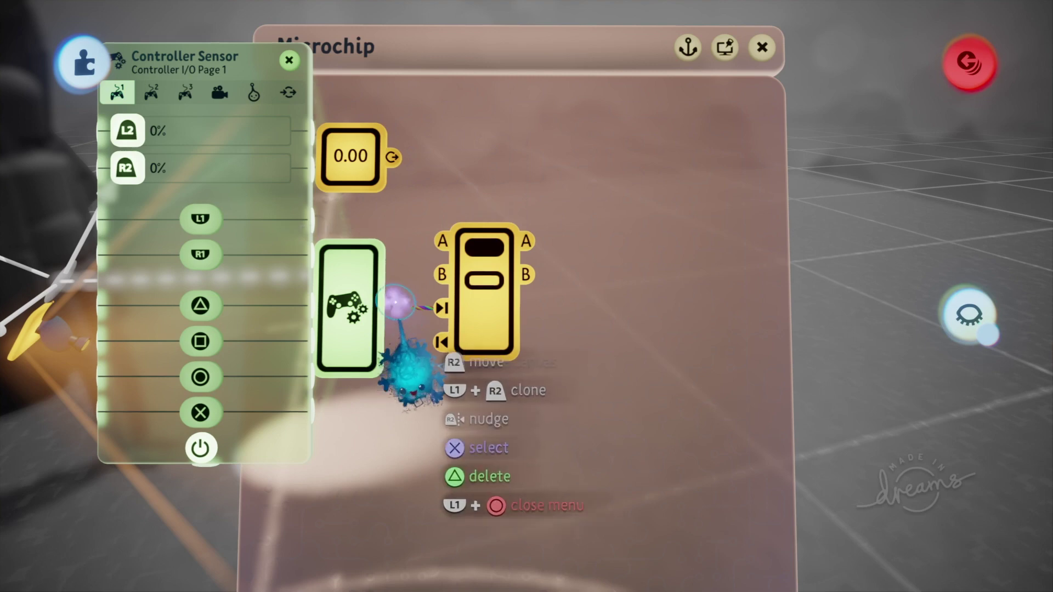
Wire the Triangle Button output to the selector's Power port as well and close both gadgets' settings.
{"action": "left_click", "coordinate": [474, 312]}
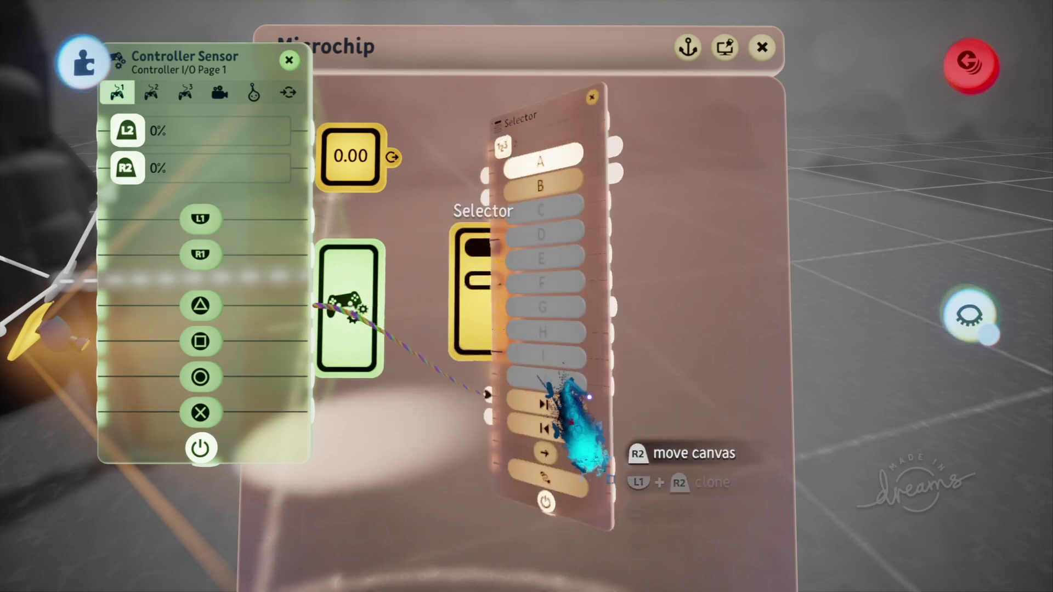
{"action": "left_click_drag", "start_coordinate": [561, 67], "coordinate": [699, 13]}
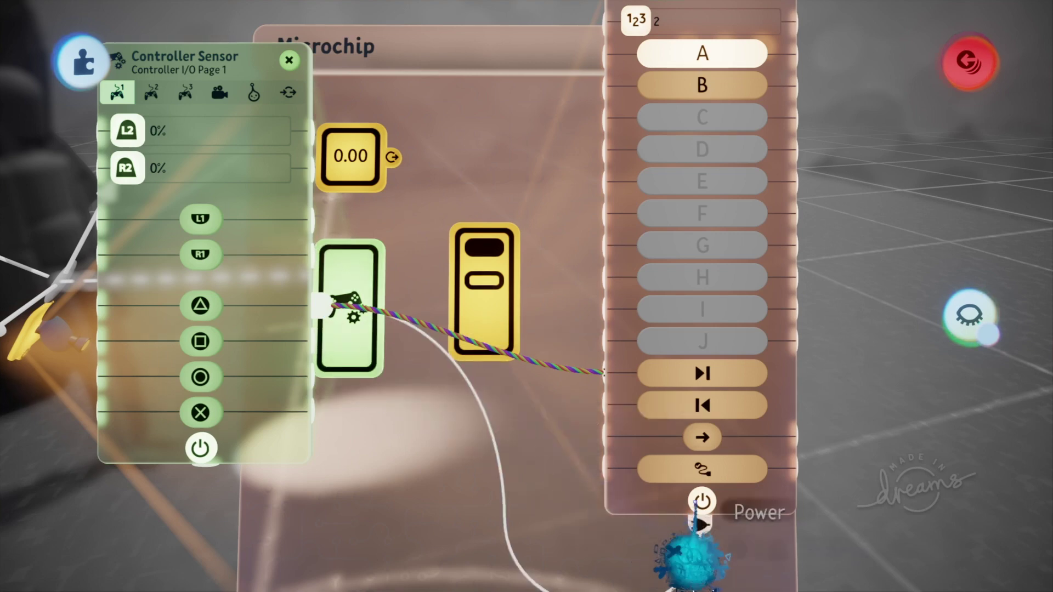
{"action": "left_click", "coordinate": [696, 502]}
{"action": "key", "text": "Escape"}
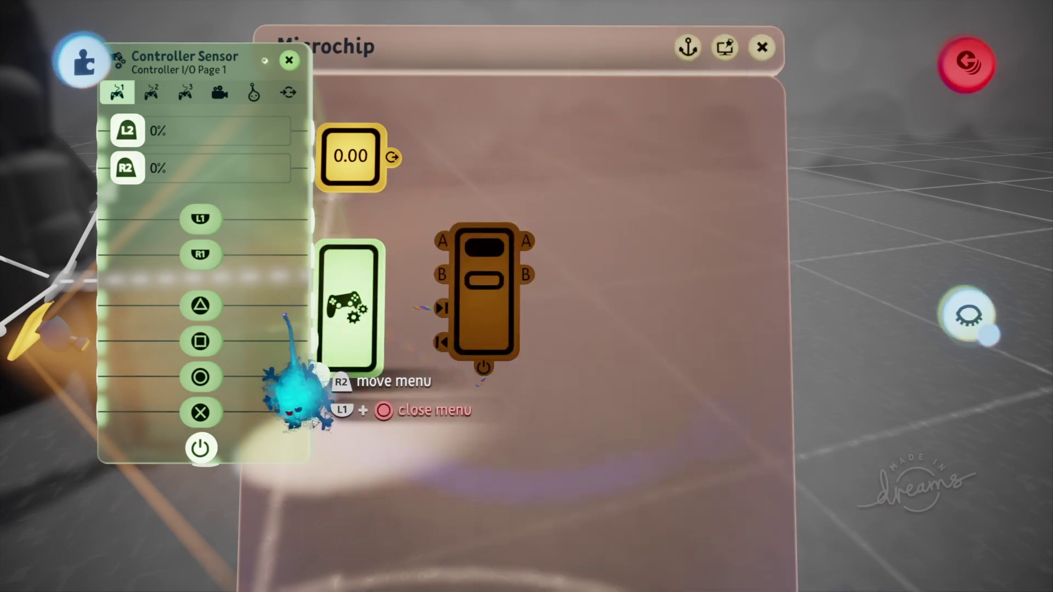
{"action": "key", "text": "Escape"}
Add a variable modifier to the microchip, to the right of the selector.
{"action": "key", "text": "Tab"}
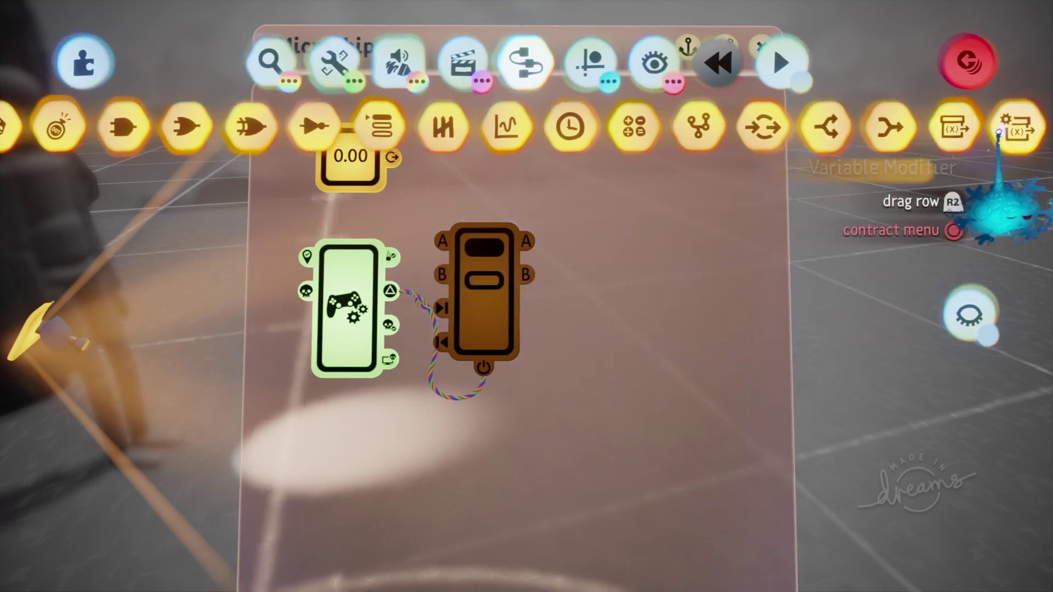
{"action": "left_click", "coordinate": [1012, 129]}
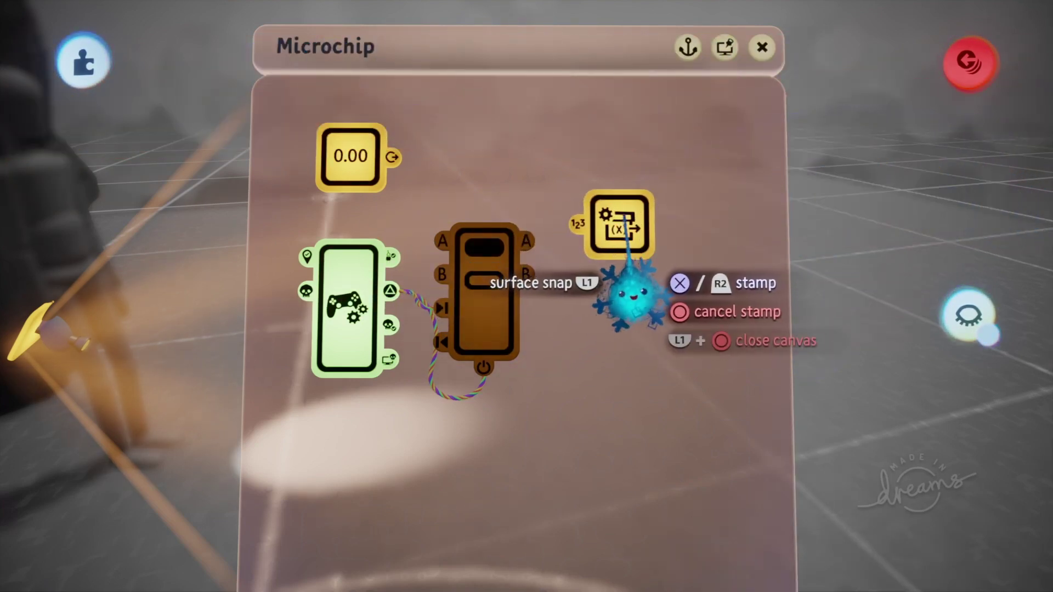
{"action": "left_click", "coordinate": [630, 290]}
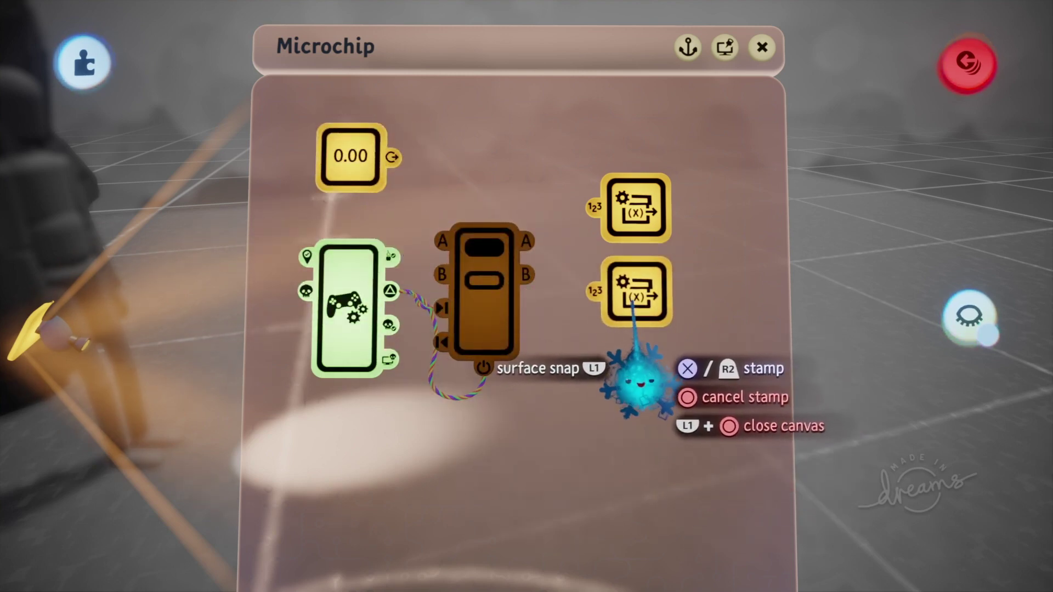
{"action": "key", "text": "Escape"}
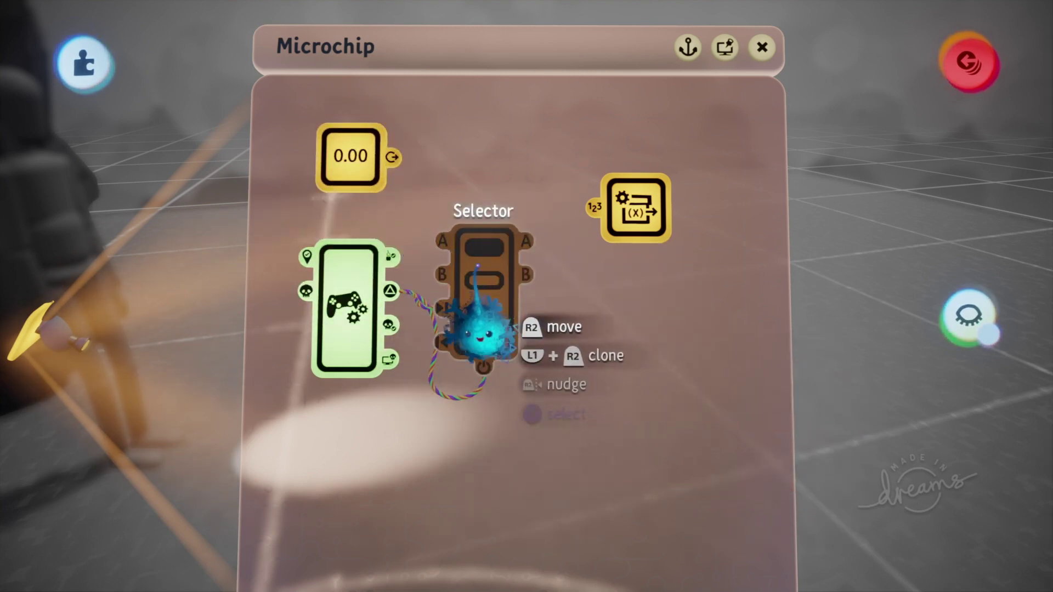
Assign the variable name Torch to the modifier and wire the selector's output A to its power port.
{"action": "left_click", "coordinate": [608, 242]}
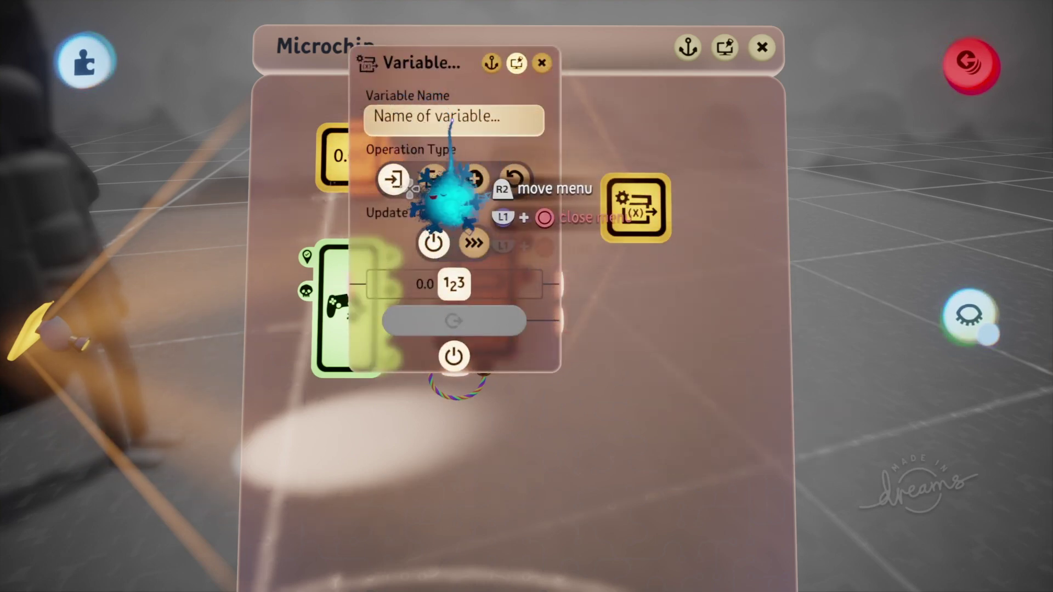
{"action": "type", "text": "Torch"}
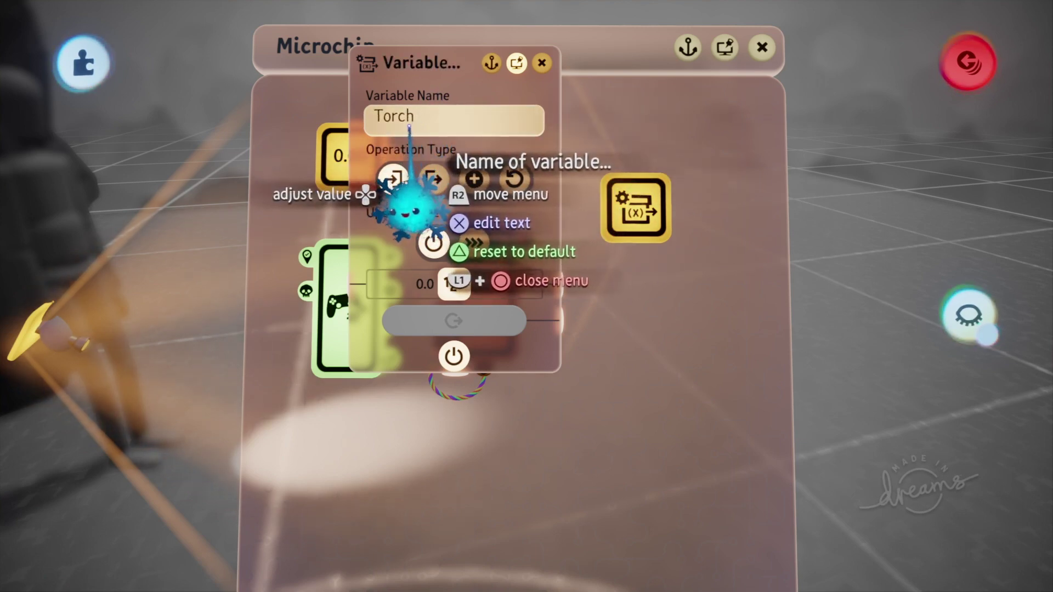
{"action": "mouse_move", "coordinate": [414, 210]}
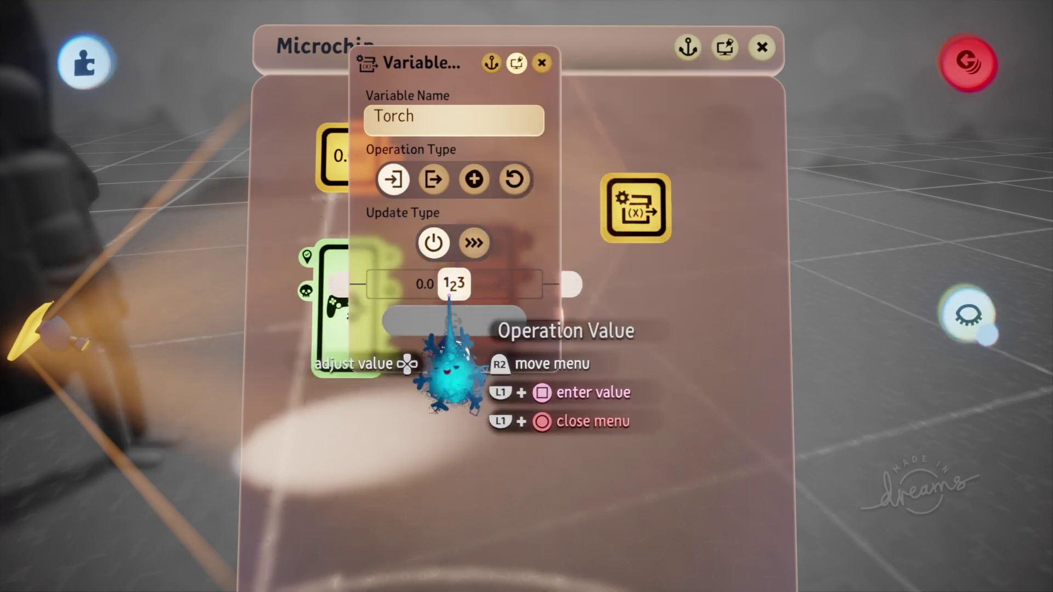
{"action": "key", "text": "Escape"}
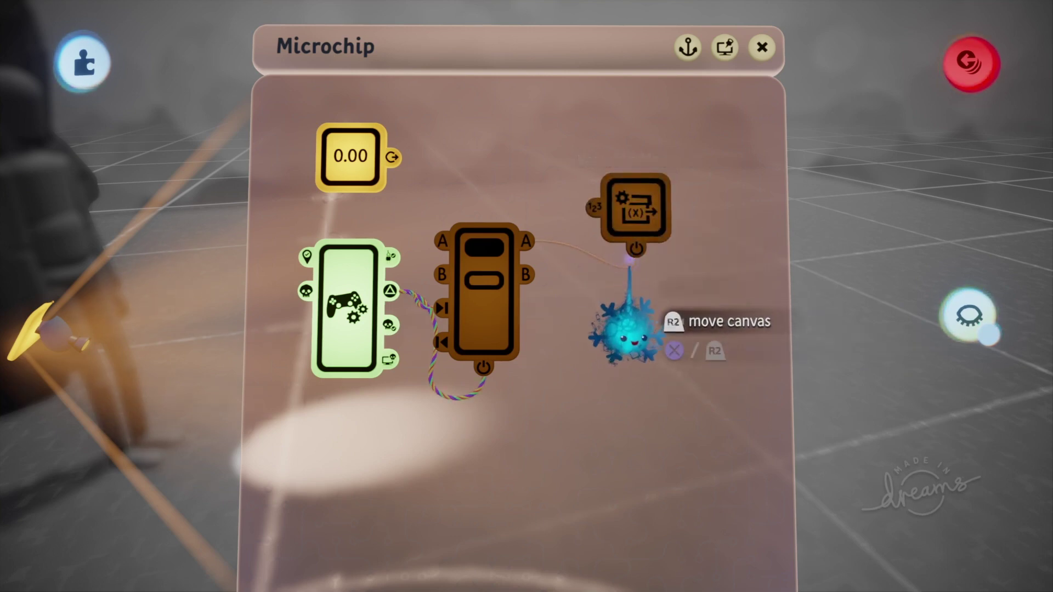
{"action": "mouse_move", "coordinate": [592, 207]}
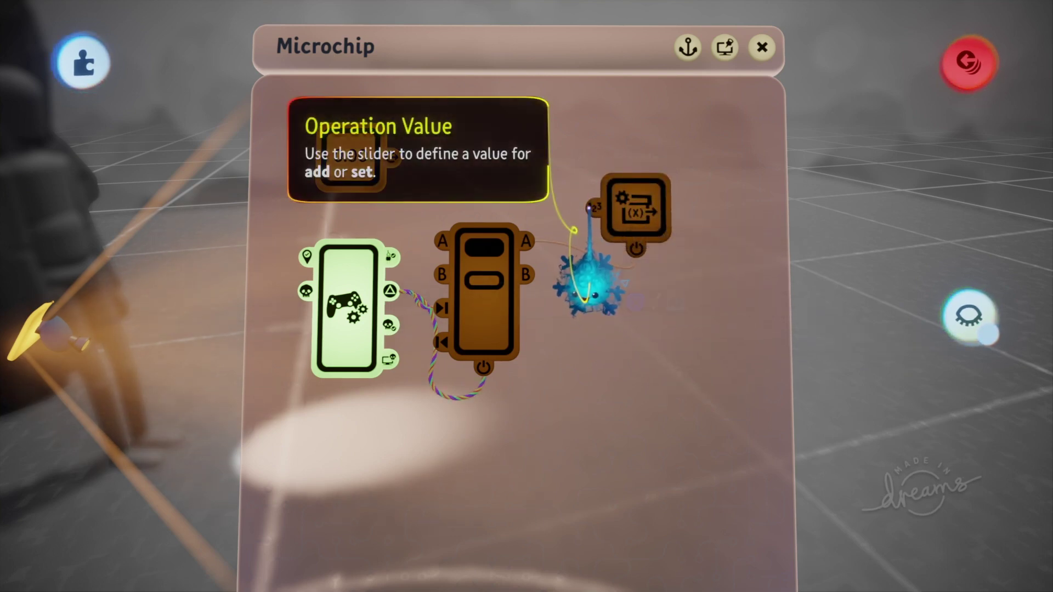
{"action": "left_click", "coordinate": [593, 211]}
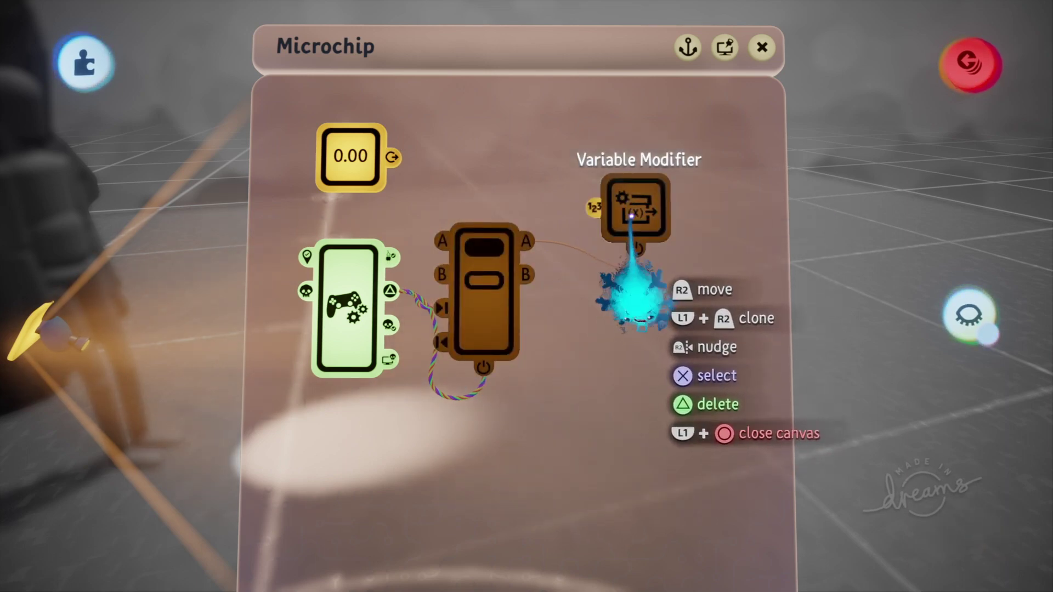
Clone the Torch variable modifier directly below the original and wire the selector's output B to the clone's power port.
{"action": "left_click_drag", "start_coordinate": [629, 217], "coordinate": [637, 313]}
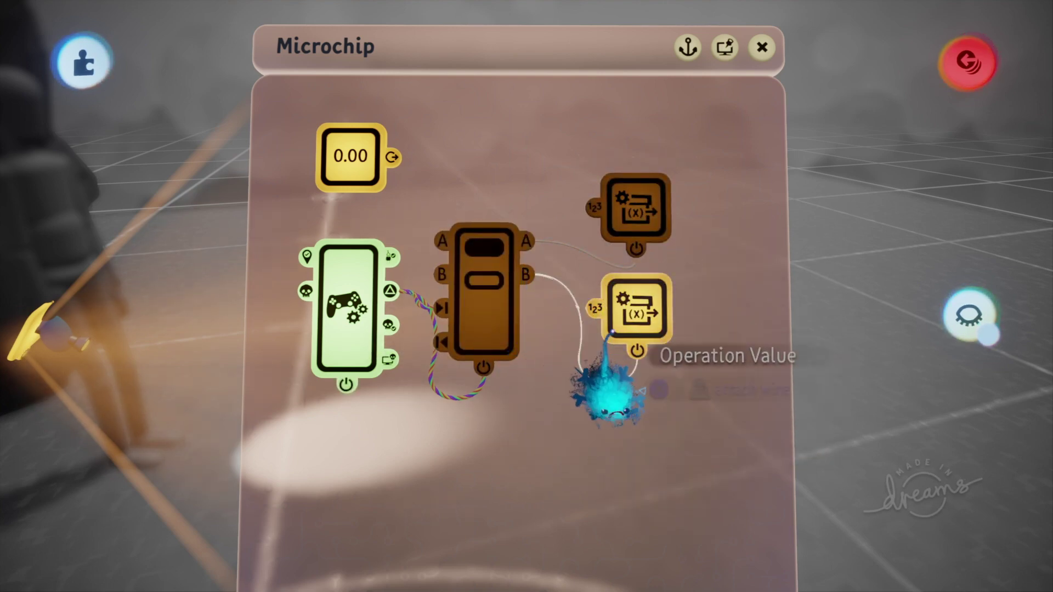
{"action": "left_click", "coordinate": [632, 343]}
Set the lower variable modifier's operation value to 1 and close its settings.
{"action": "left_click", "coordinate": [637, 328]}
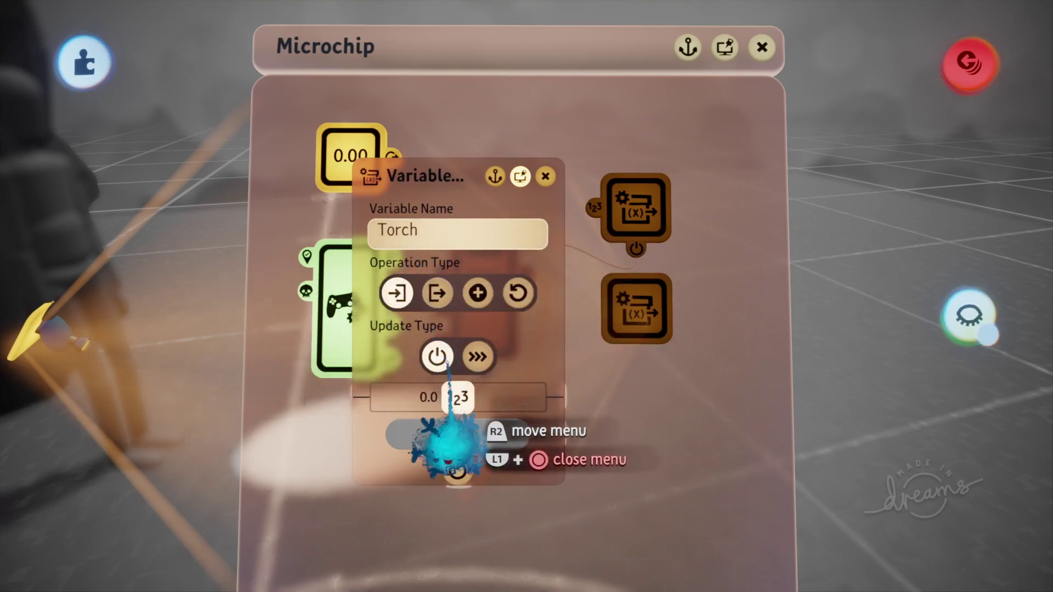
{"action": "left_click", "coordinate": [457, 396]}
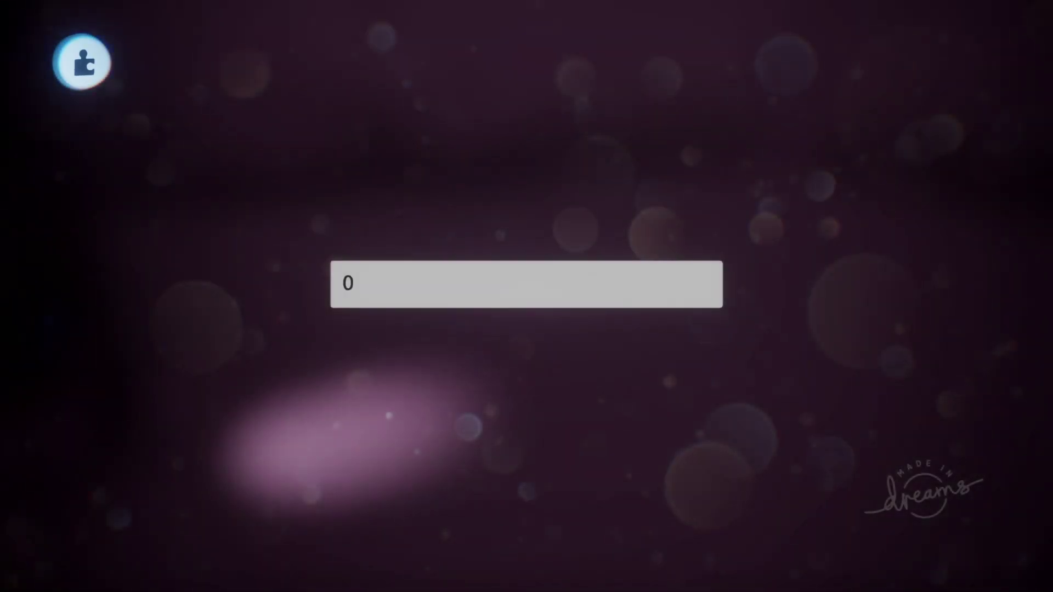
{"action": "type", "text": "1"}
{"action": "key", "text": "Return"}
{"action": "key", "text": "Escape"}
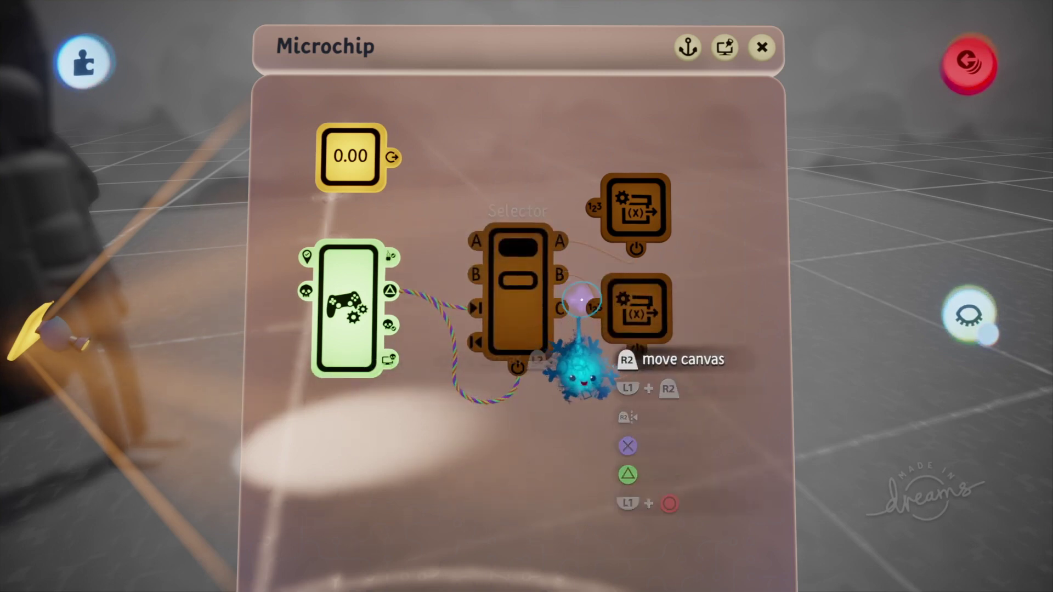
{"action": "left_click", "coordinate": [631, 323]}
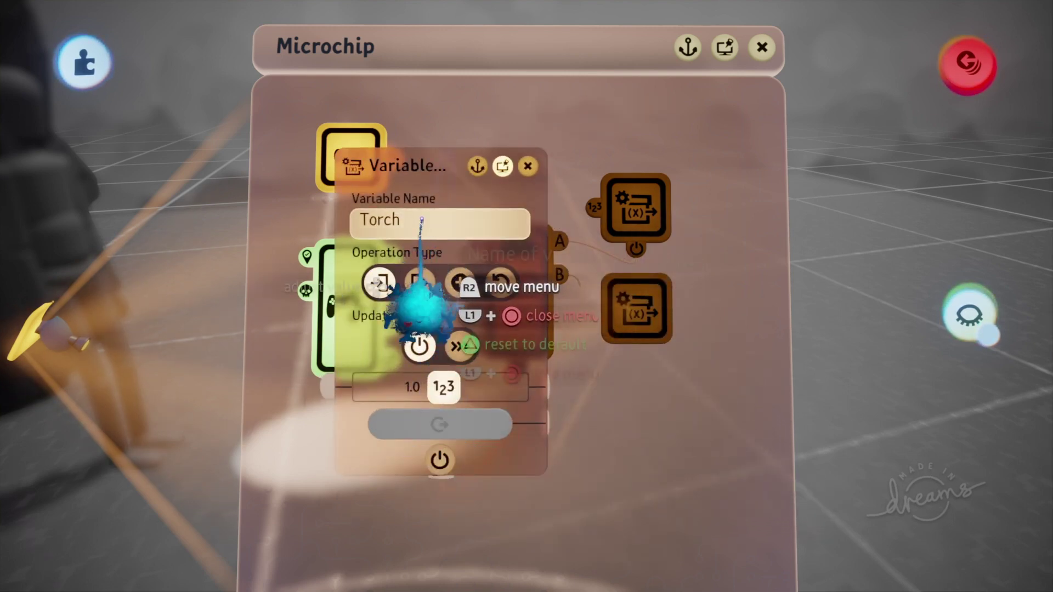
{"action": "key", "text": "Escape"}
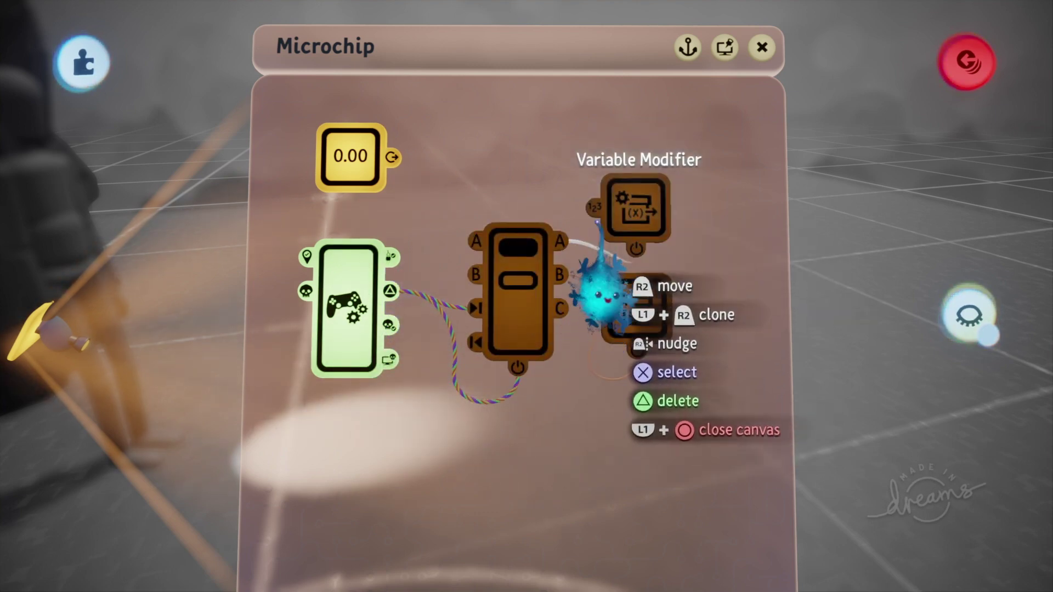
Add a third variable modifier to the microchip, below the other two.
{"action": "middle_click_drag", "start_coordinate": [539, 482], "coordinate": [668, 89]}
{"action": "left_click_drag", "start_coordinate": [668, 90], "coordinate": [496, 90]}
{"action": "middle_click_drag", "start_coordinate": [497, 90], "coordinate": [369, 404]}
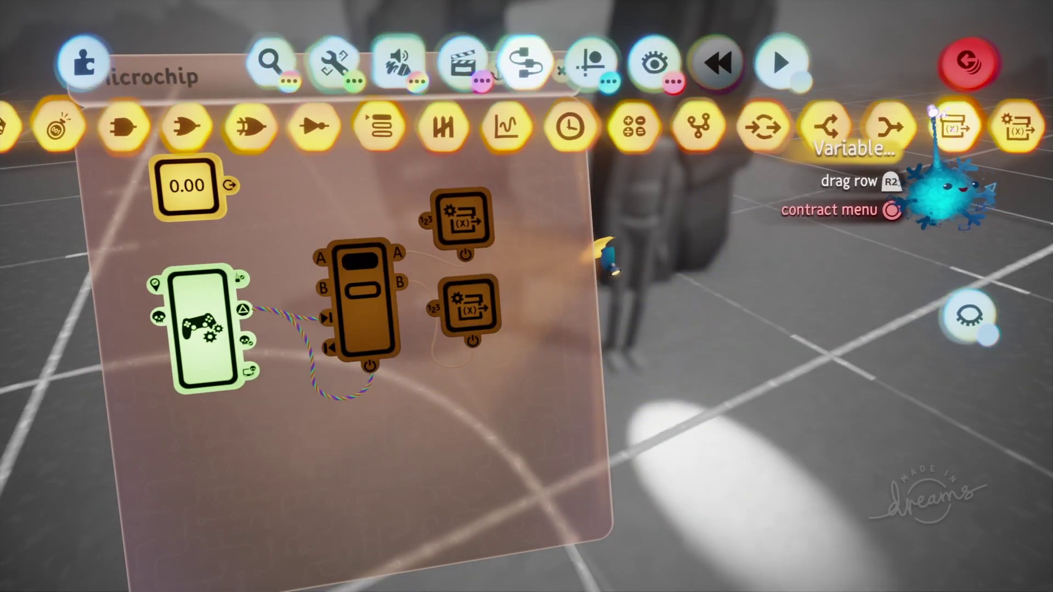
{"action": "left_click_drag", "start_coordinate": [211, 250], "coordinate": [188, 262]}
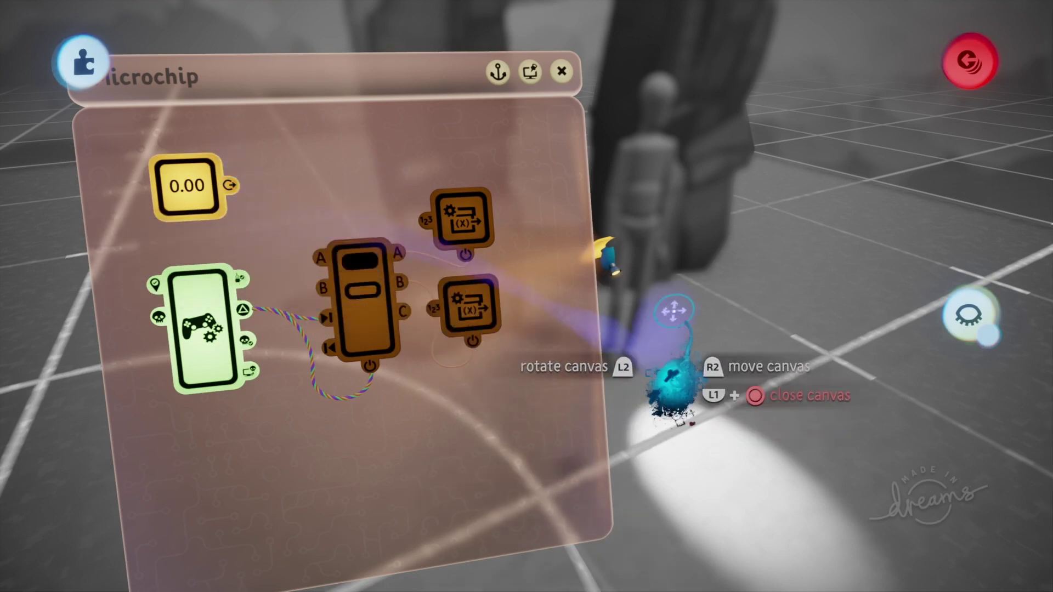
{"action": "key", "text": "Tab"}
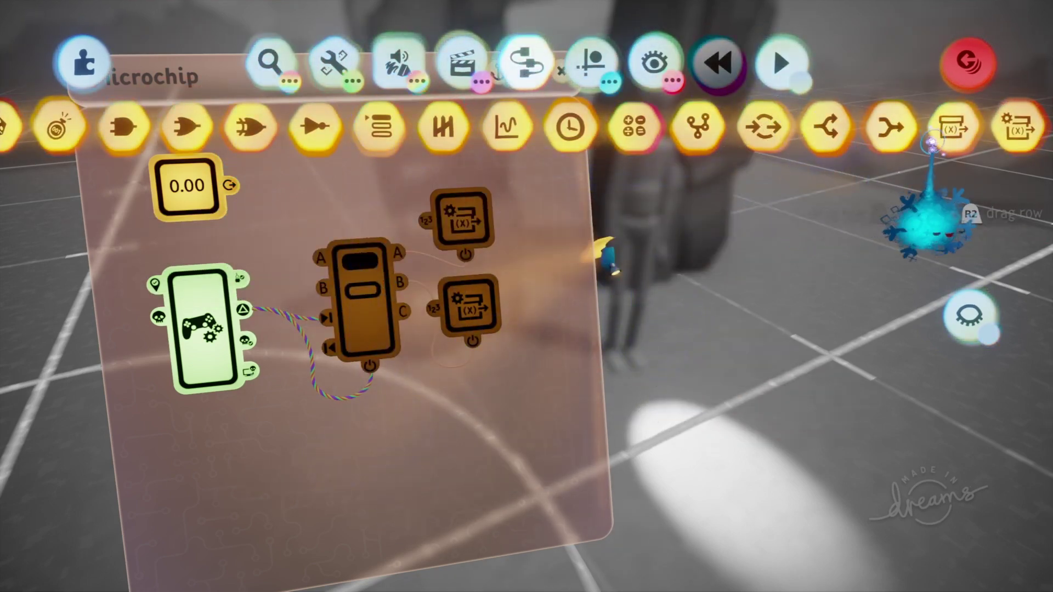
{"action": "left_click", "coordinate": [1017, 126]}
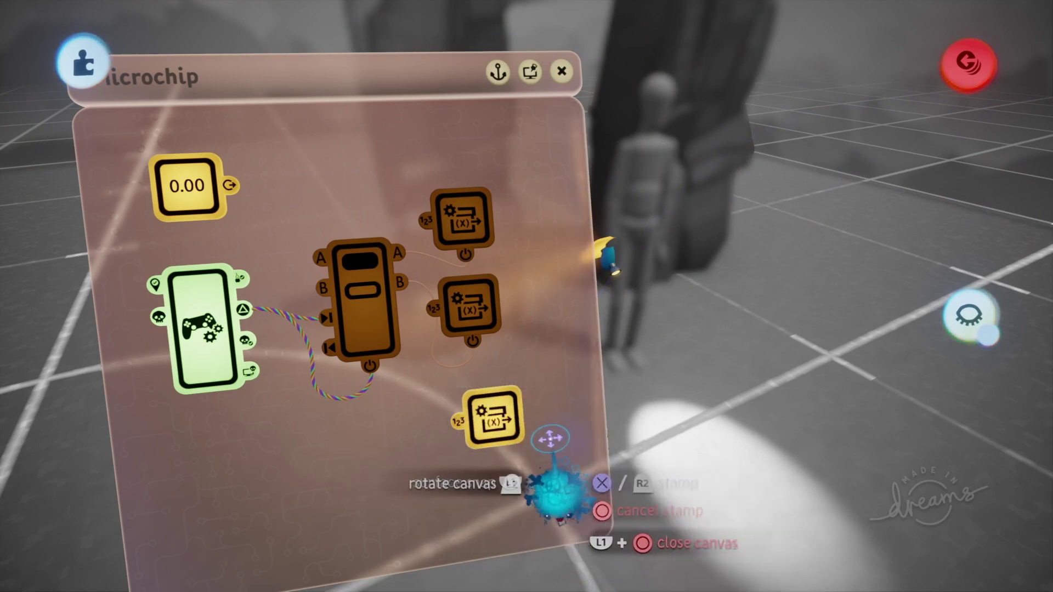
{"action": "left_click", "coordinate": [550, 488]}
Set the third modifier's operation type to Get for the Torch variable and close its settings.
{"action": "left_click", "coordinate": [519, 466]}
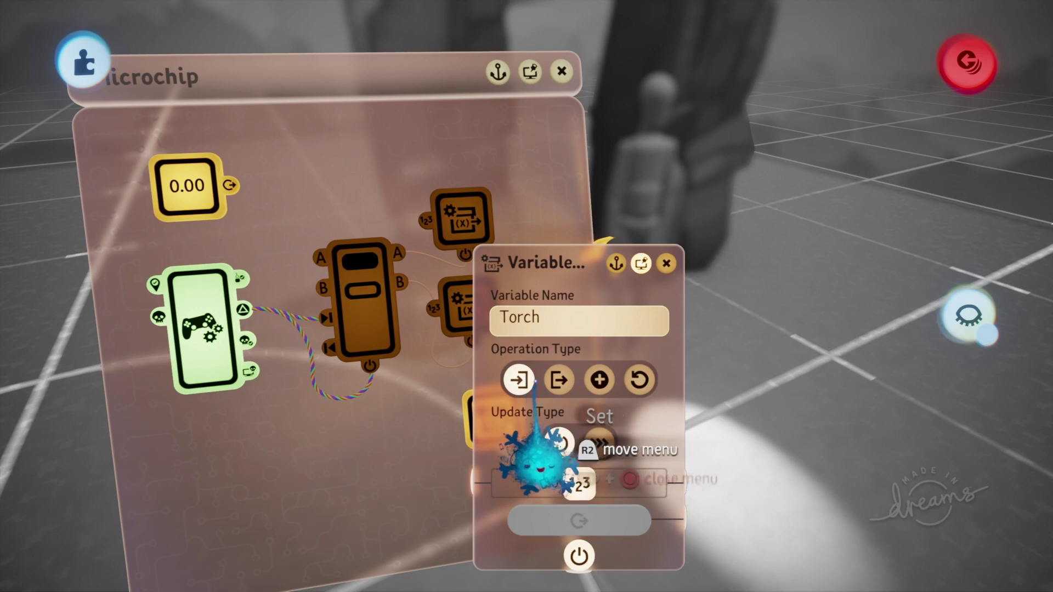
{"action": "left_click", "coordinate": [558, 380]}
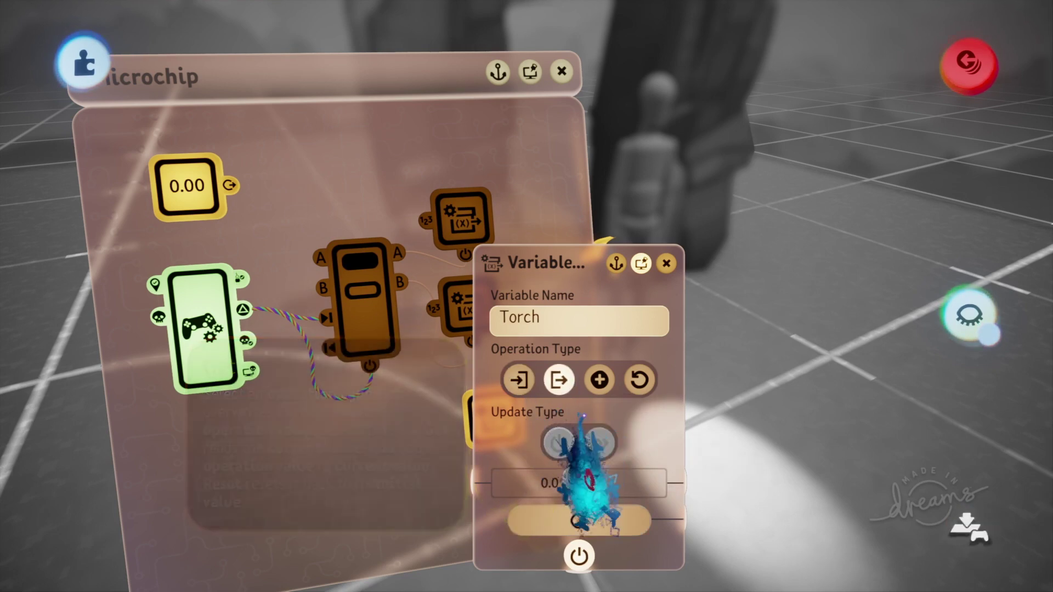
{"action": "key", "text": "Escape"}
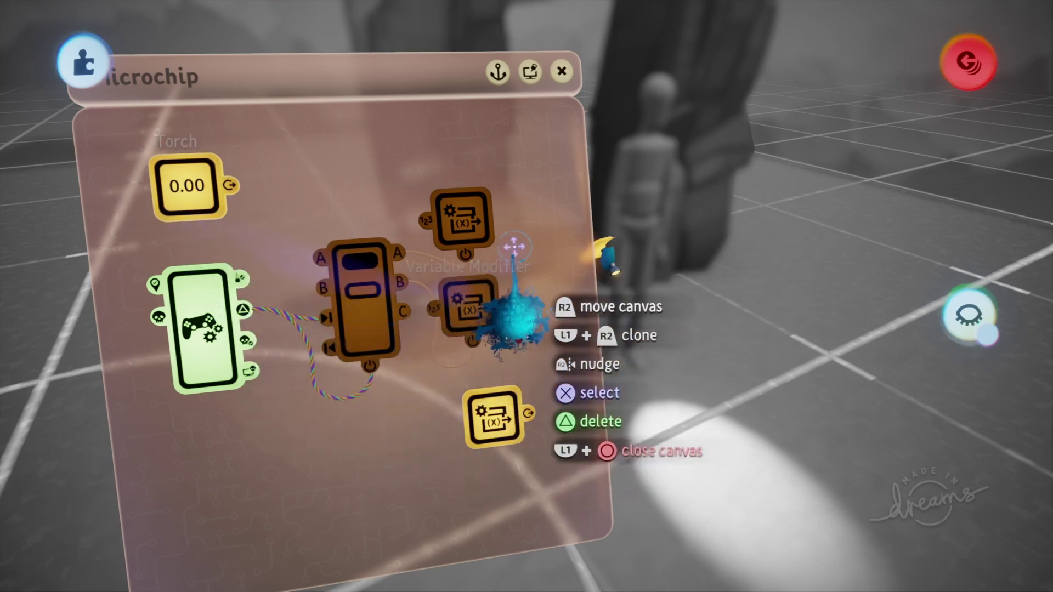
Wire the third modifier's Variable Value output to the light in the puppet's torch.
{"action": "middle_click_drag", "start_coordinate": [466, 465], "coordinate": [456, 393]}
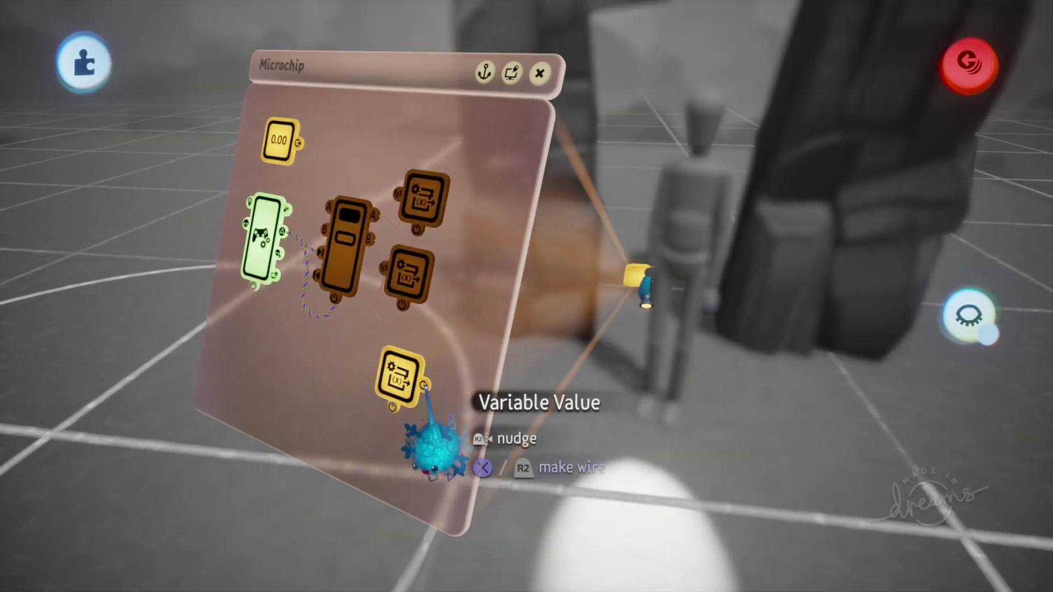
{"action": "middle_click_drag", "start_coordinate": [556, 360], "coordinate": [626, 275]}
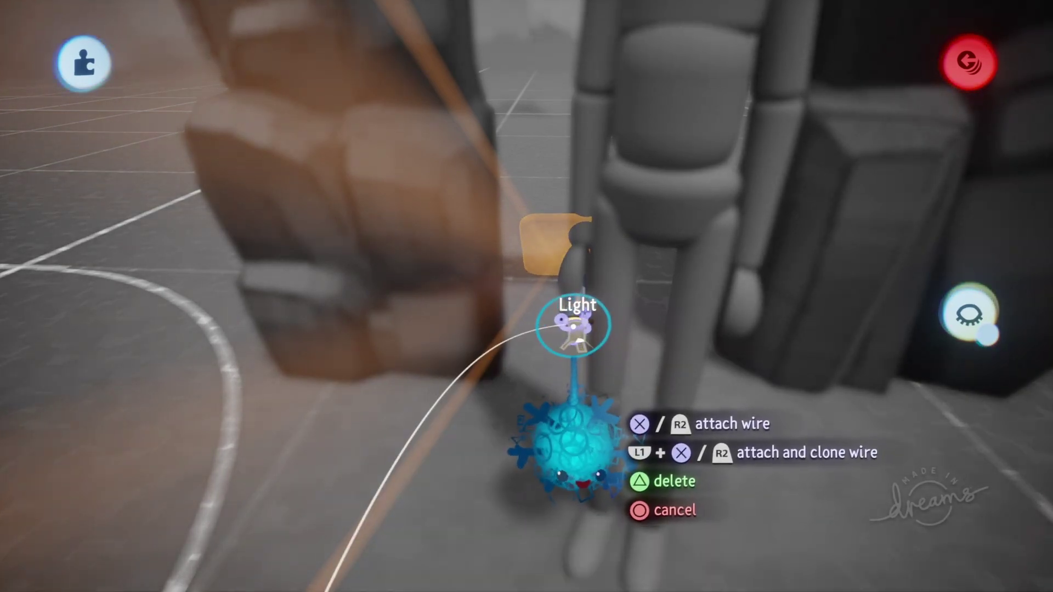
{"action": "left_click", "coordinate": [550, 351]}
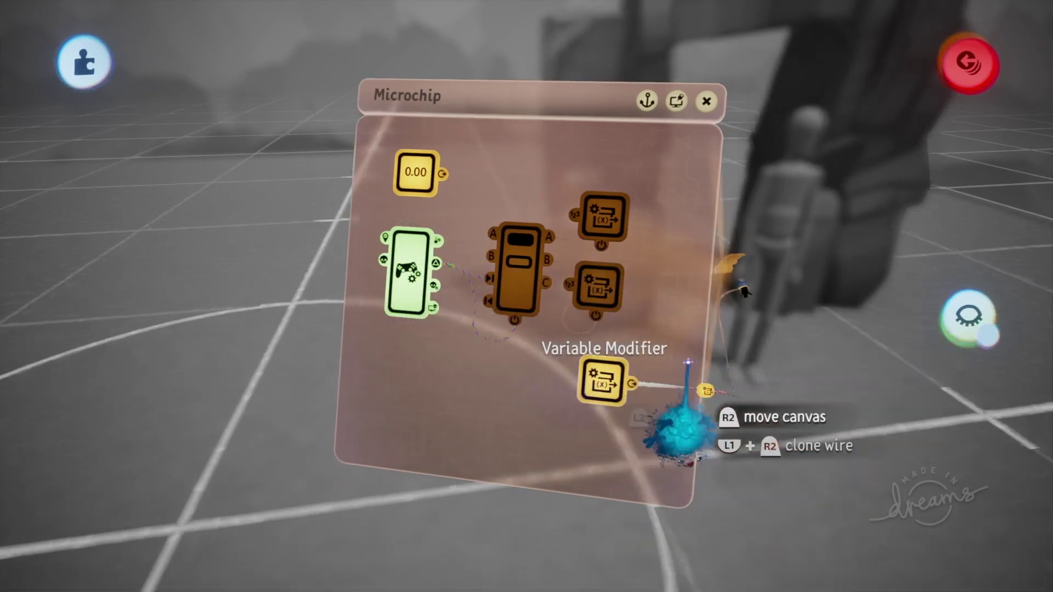
Set the controller sensor's Possession Mode to the fourth option, remote control, and close its settings.
{"action": "middle_click_drag", "start_coordinate": [688, 376], "coordinate": [596, 281]}
{"action": "left_click_drag", "start_coordinate": [513, 379], "coordinate": [573, 299]}
{"action": "middle_click_drag", "start_coordinate": [518, 409], "coordinate": [592, 247]}
{"action": "left_click", "coordinate": [449, 274]}
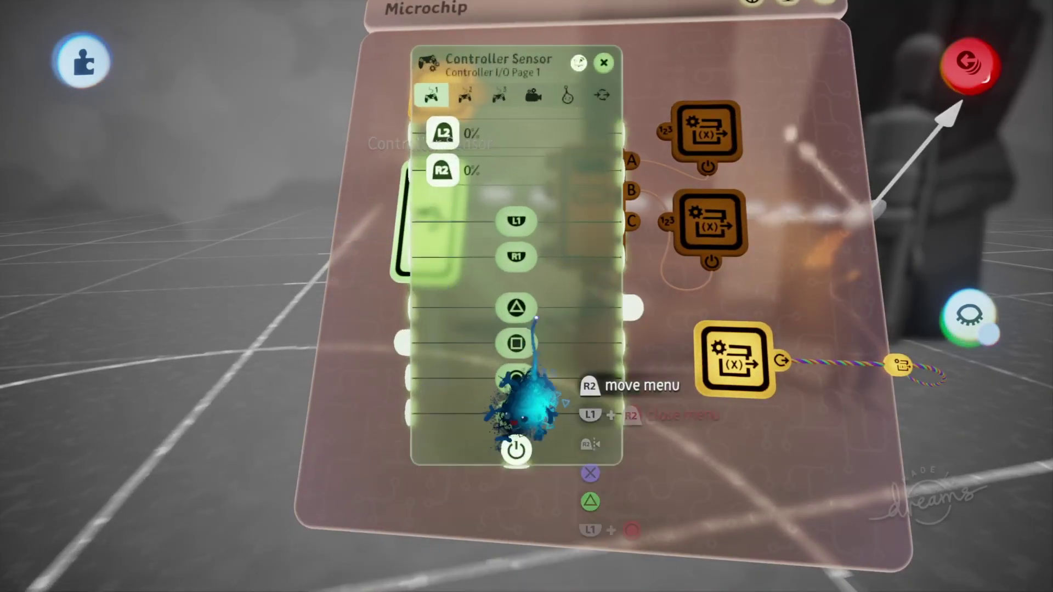
{"action": "left_click", "coordinate": [565, 96]}
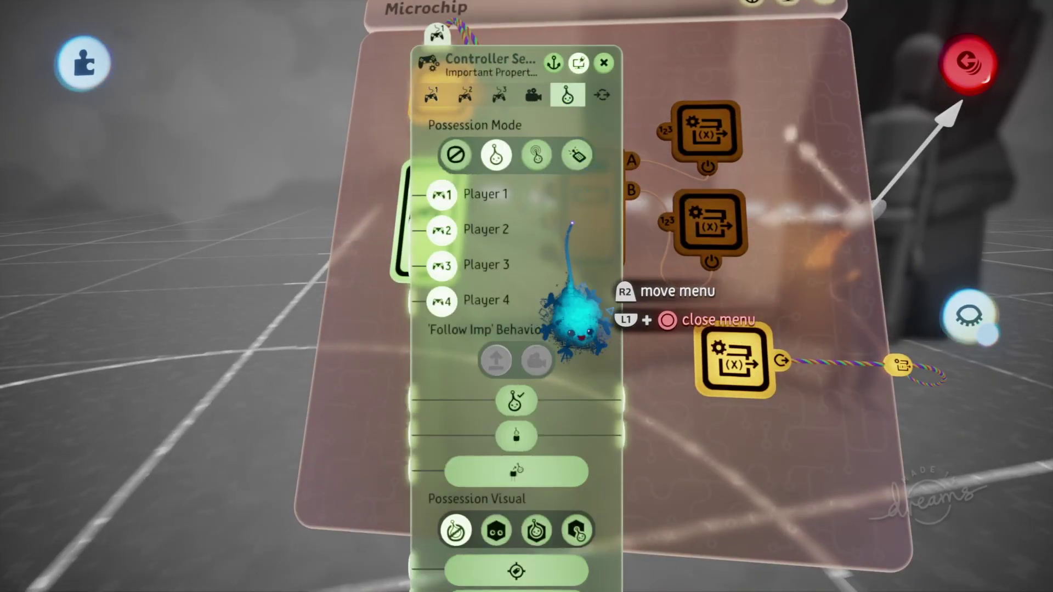
{"action": "left_click", "coordinate": [577, 156]}
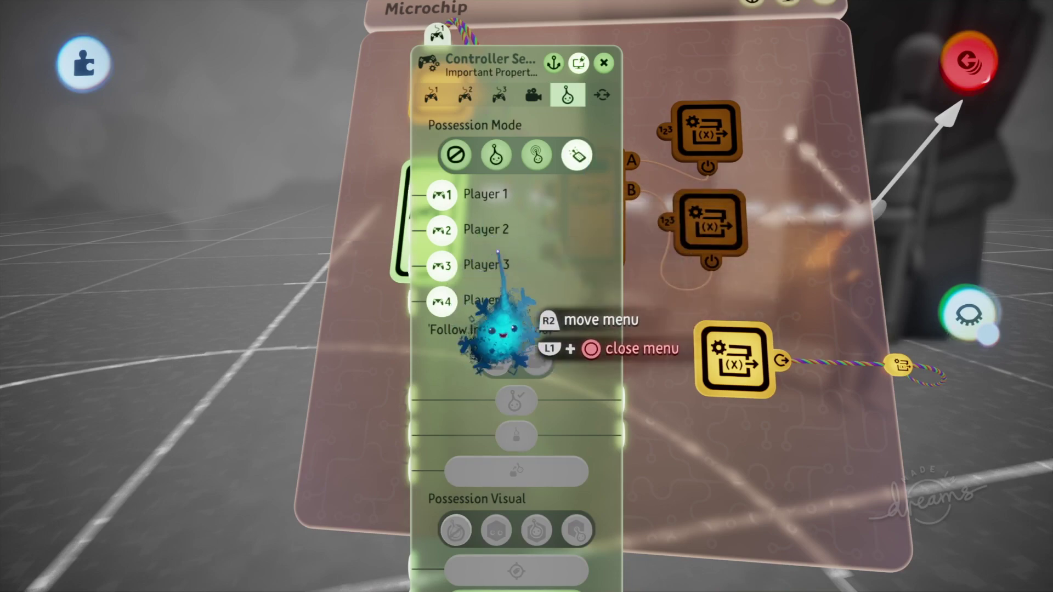
{"action": "key", "text": "Escape"}
Close the microchip and leave the puppet's group editing.
{"action": "left_click_drag", "start_coordinate": [620, 465], "coordinate": [422, 358]}
{"action": "scroll", "coordinate": [423, 358], "scroll_direction": "down", "scroll_amount": 4}
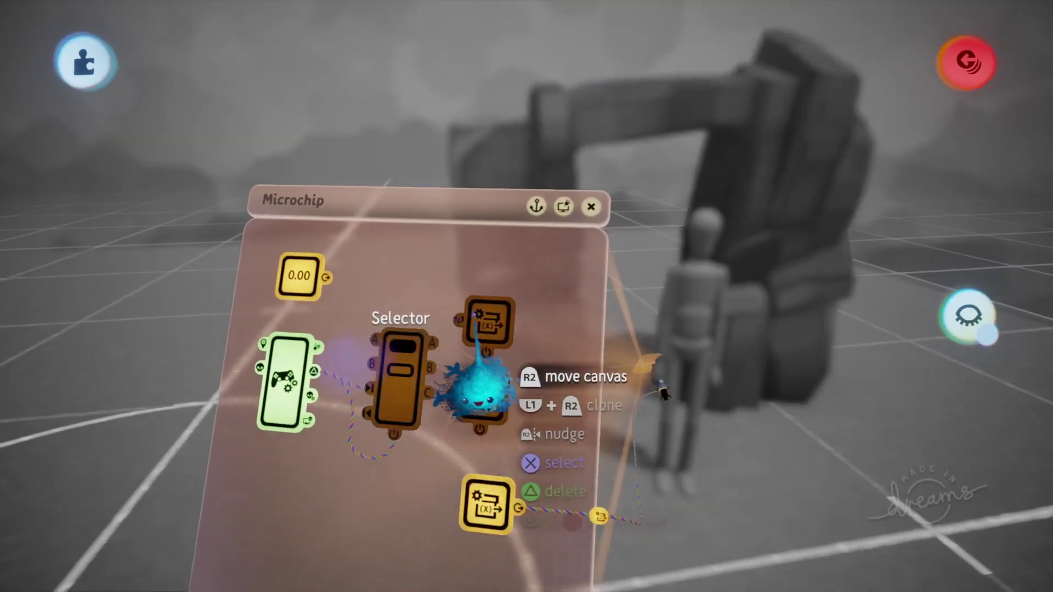
{"action": "scroll", "coordinate": [458, 296], "scroll_direction": "down", "scroll_amount": 5}
{"action": "key", "text": "Escape"}
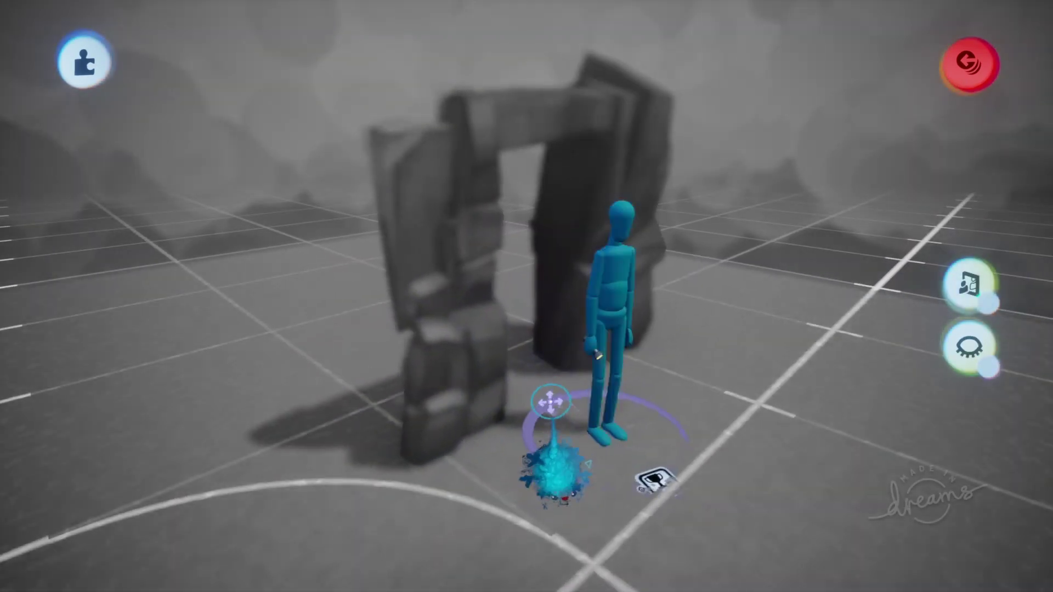
{"action": "middle_click_drag", "start_coordinate": [551, 402], "coordinate": [550, 333]}
{"action": "key", "text": "Escape"}
Play the scene and walk the puppet around to test switching the torch on and off.
{"action": "key", "text": "Escape"}
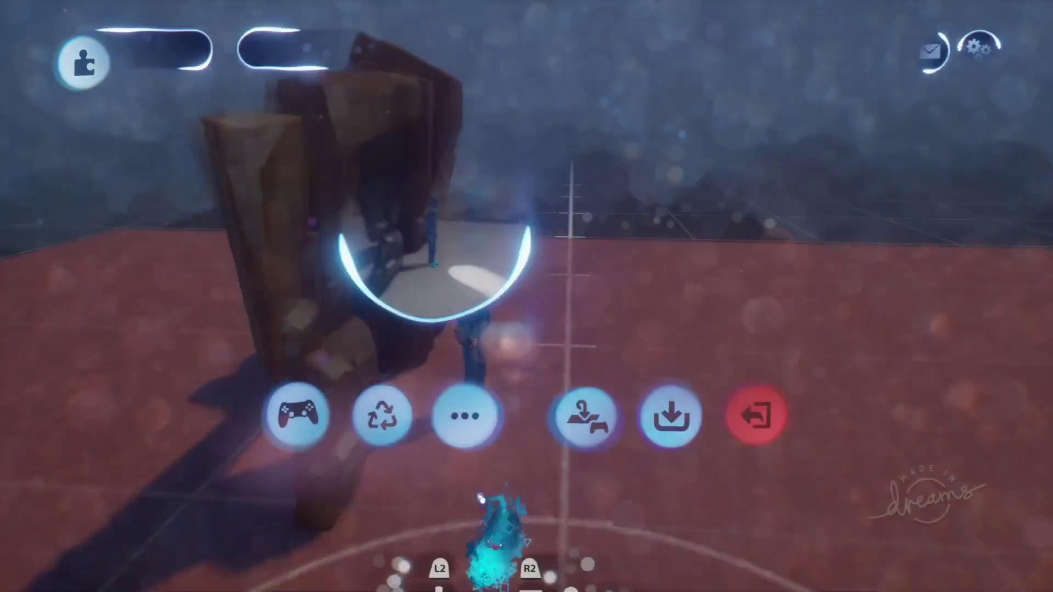
{"action": "key", "text": "Escape"}
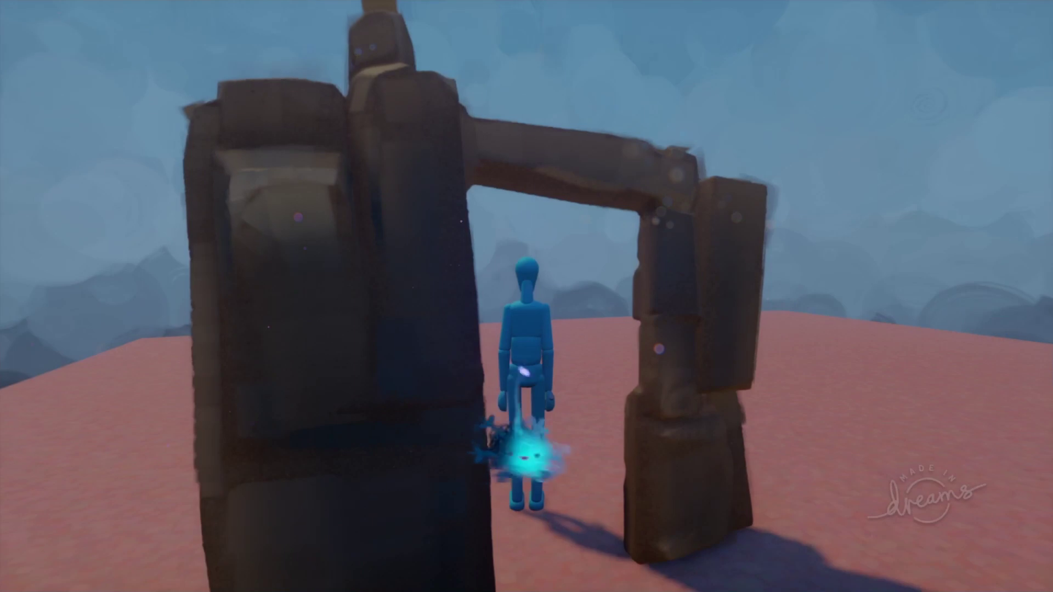
{"action": "key", "text": "w"}
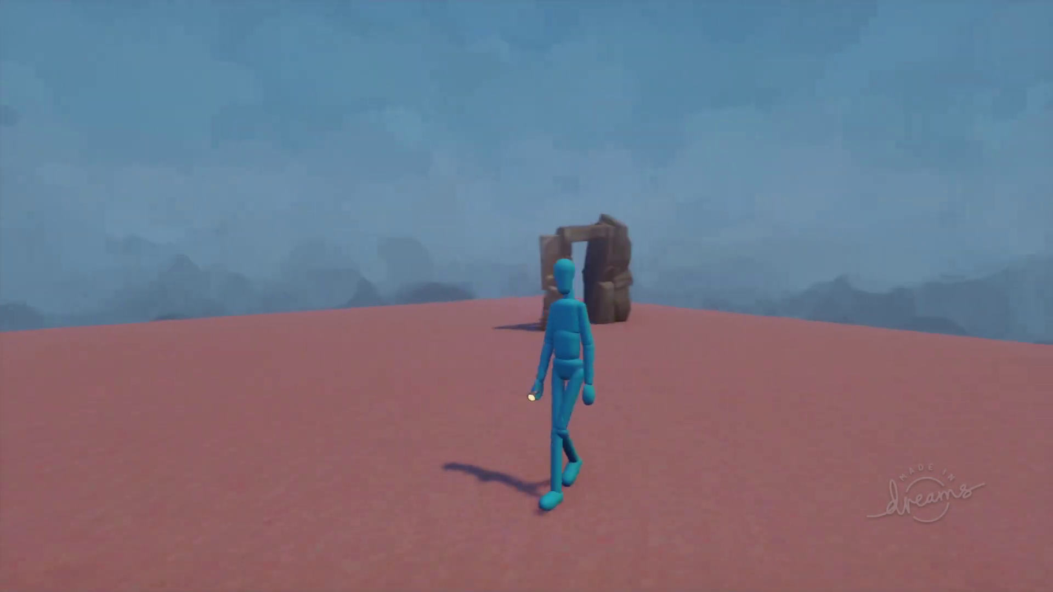
{"action": "key", "text": "w"}
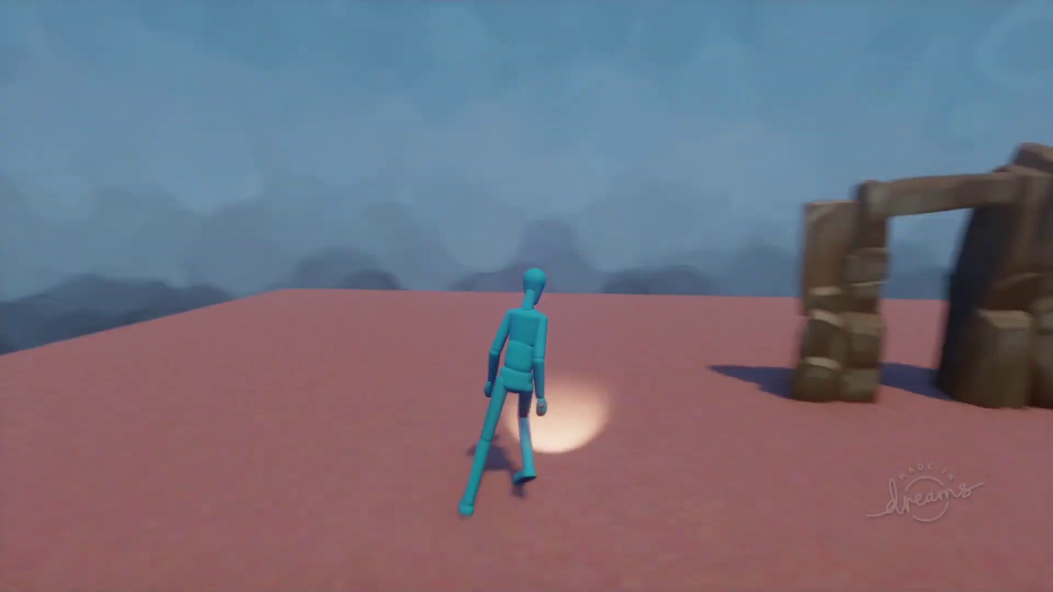
Walk the puppet around the stone arch to finish the torch test, and return to Edit Mode.
{"action": "key", "text": "d"}
{"action": "key", "text": "d"}
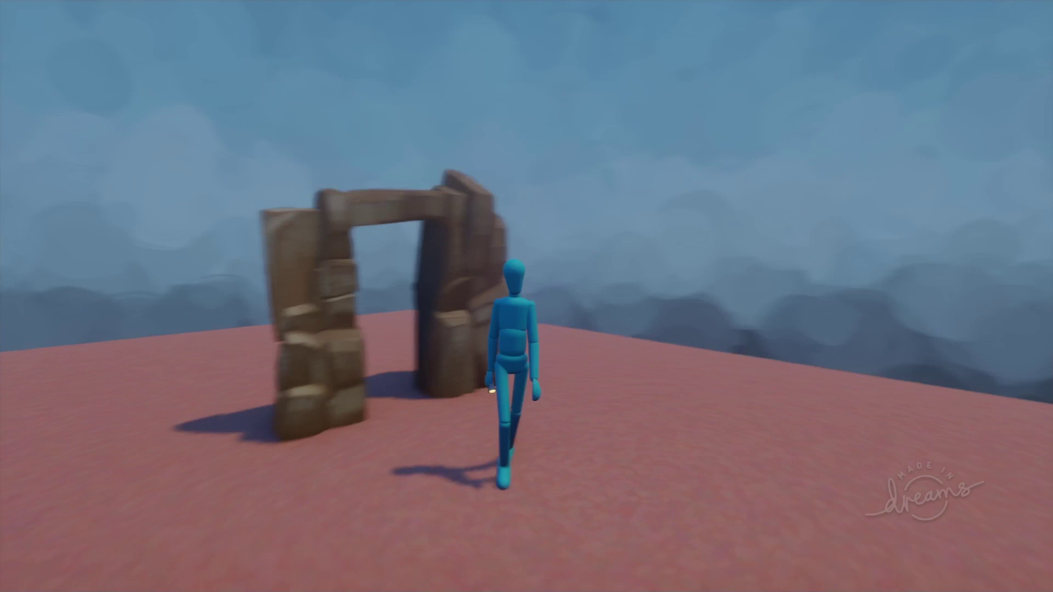
{"action": "key", "text": "Escape"}
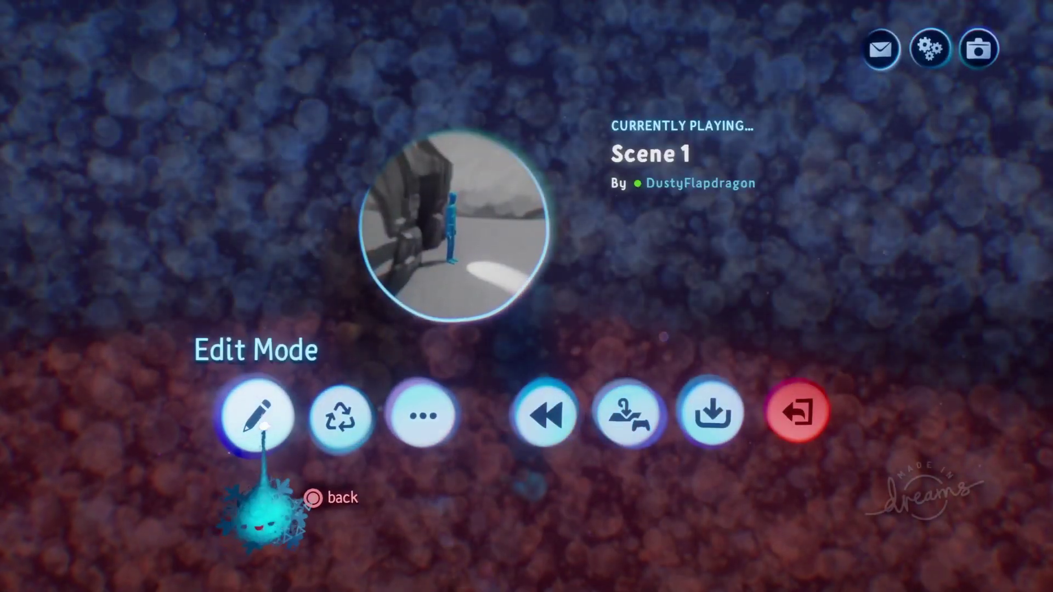
{"action": "left_click", "coordinate": [257, 415]}
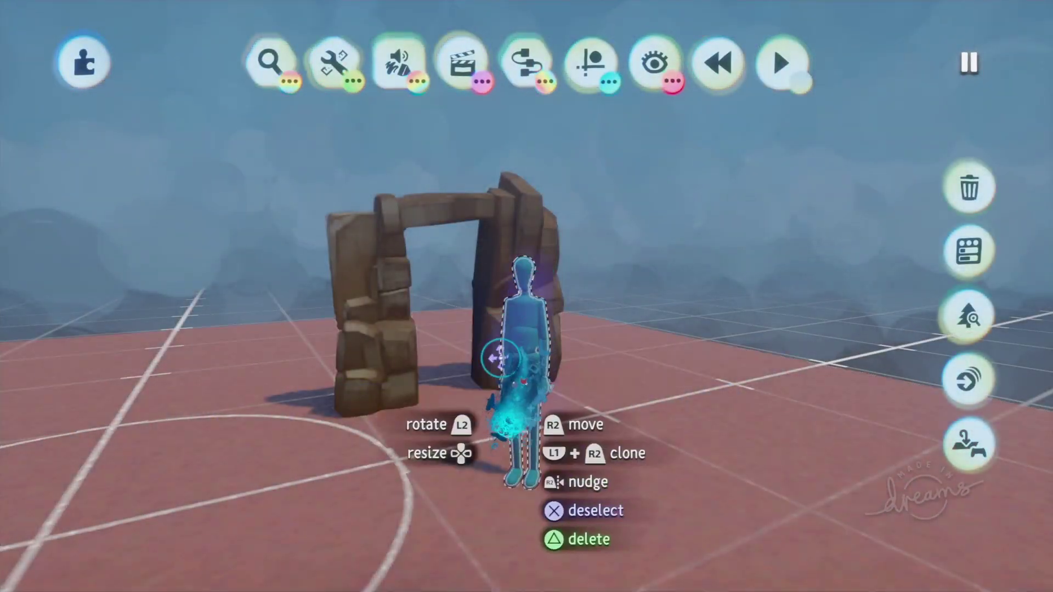
Deselect the puppet and quick save Scene 1.
{"action": "left_click", "coordinate": [969, 440]}
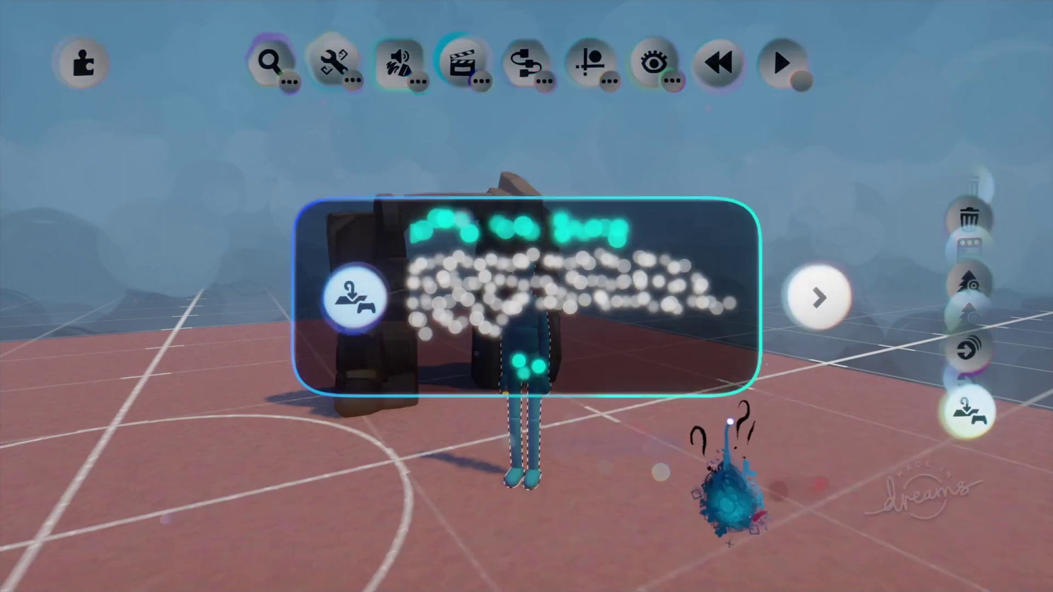
{"action": "key", "text": "Escape"}
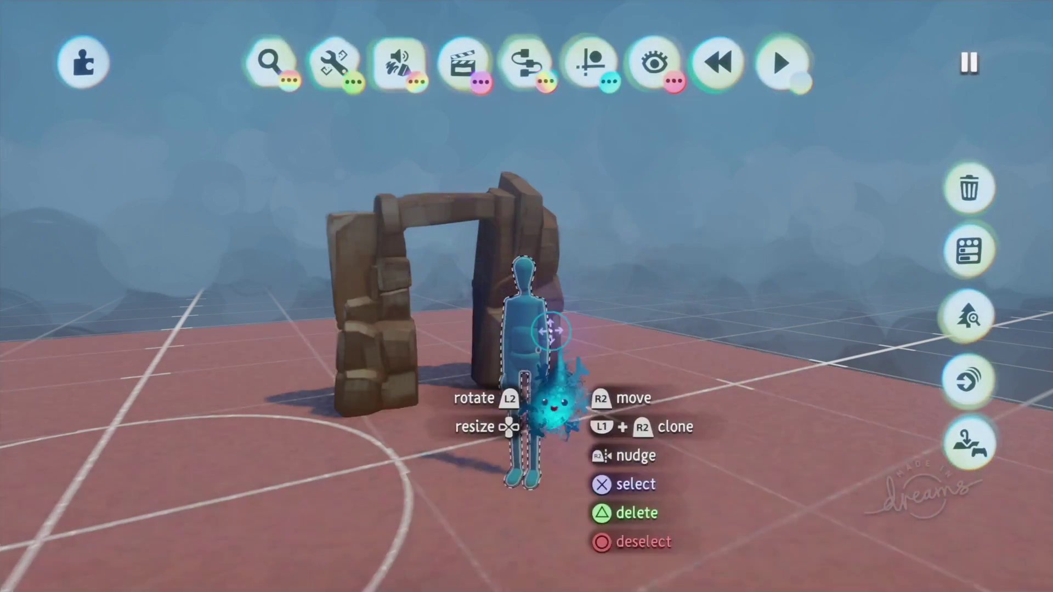
{"action": "middle_click_drag", "start_coordinate": [508, 434], "coordinate": [534, 382]}
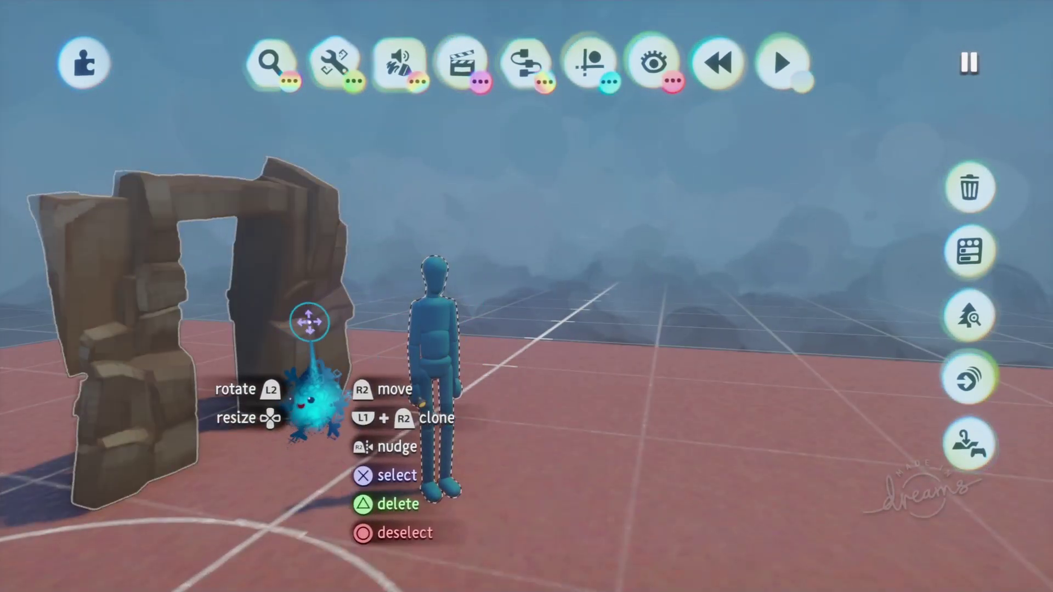
{"action": "scroll", "coordinate": [455, 355], "scroll_direction": "up", "scroll_amount": 3}
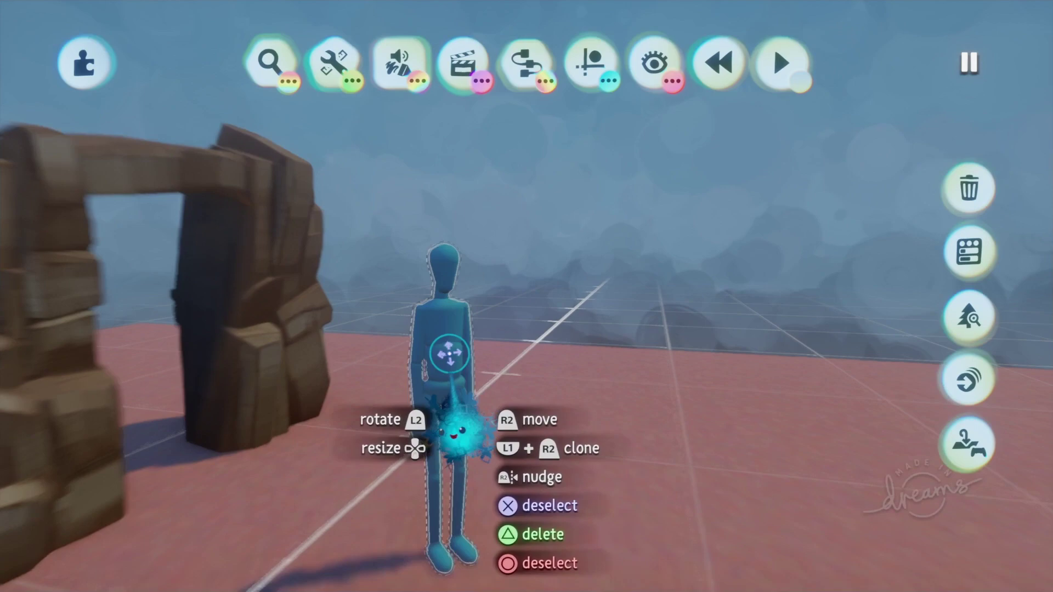
{"action": "left_click", "coordinate": [417, 449]}
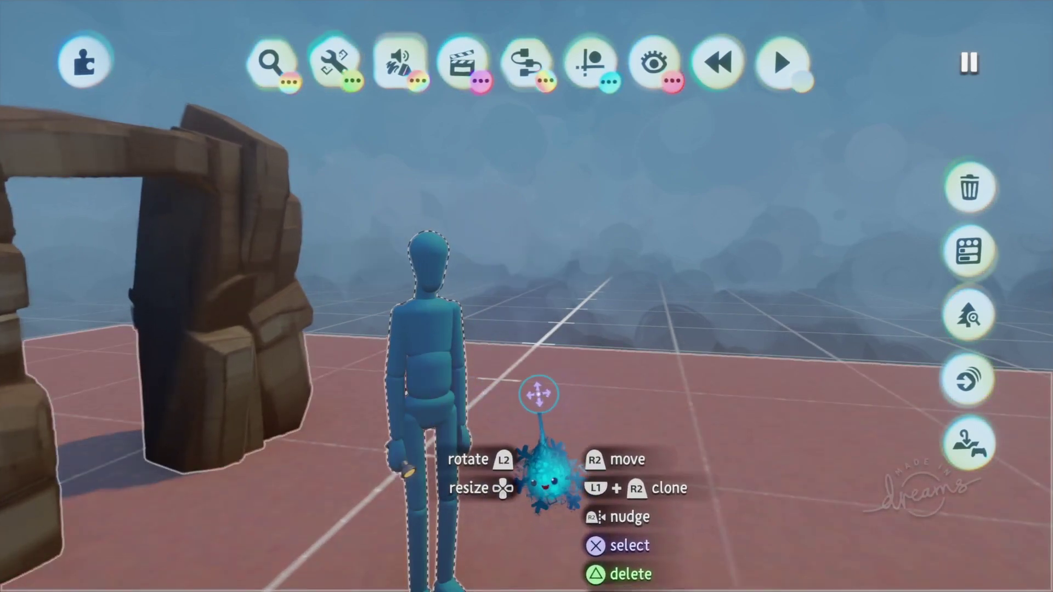
{"action": "left_click", "coordinate": [477, 414]}
{"action": "middle_click_drag", "start_coordinate": [481, 372], "coordinate": [461, 289]}
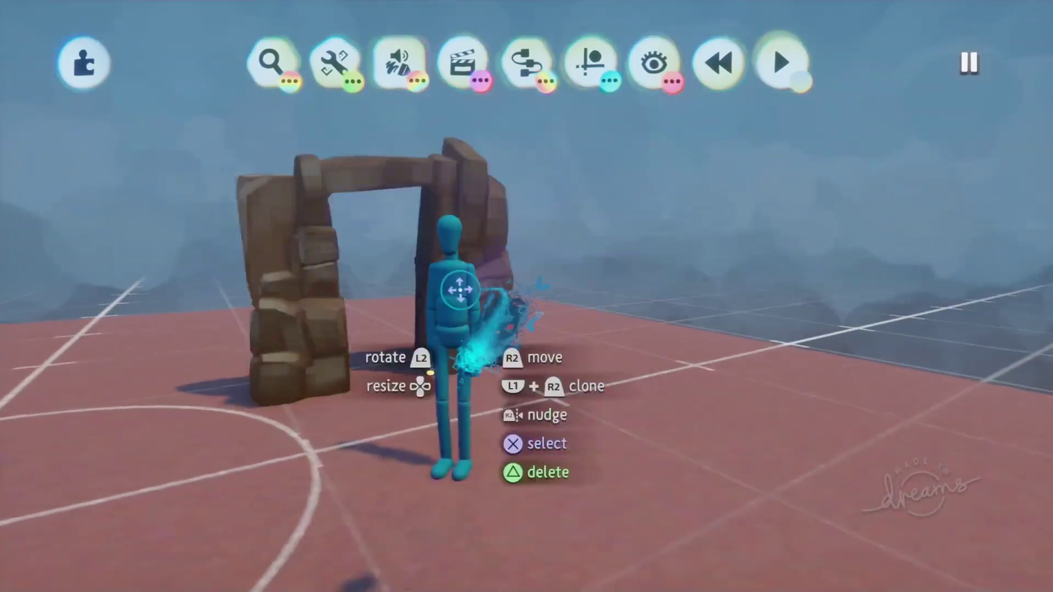
{"action": "key", "text": "Escape"}
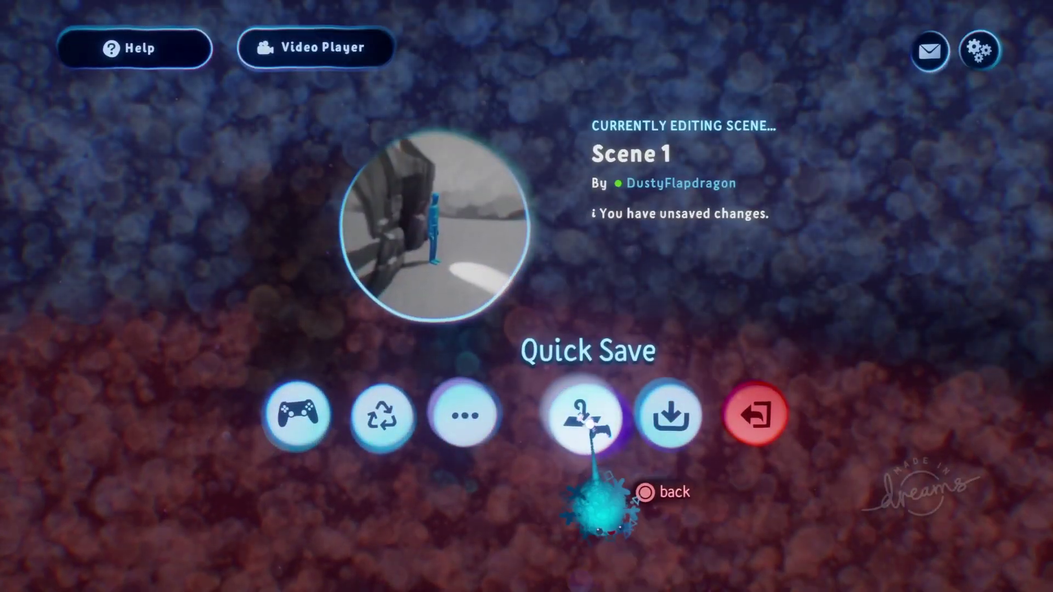
{"action": "left_click", "coordinate": [587, 413]}
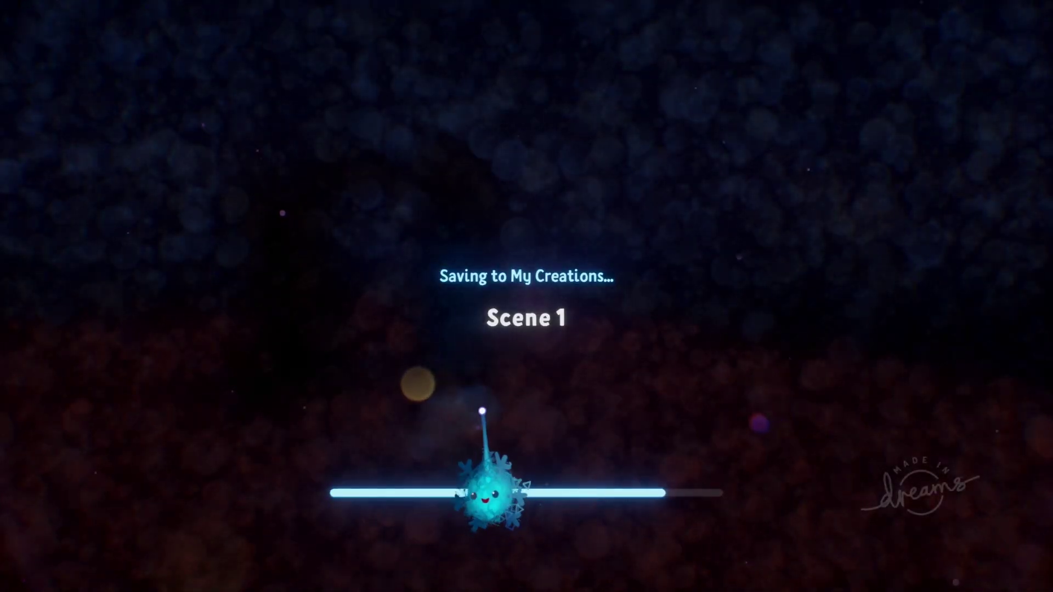
{"action": "key", "text": "Escape"}
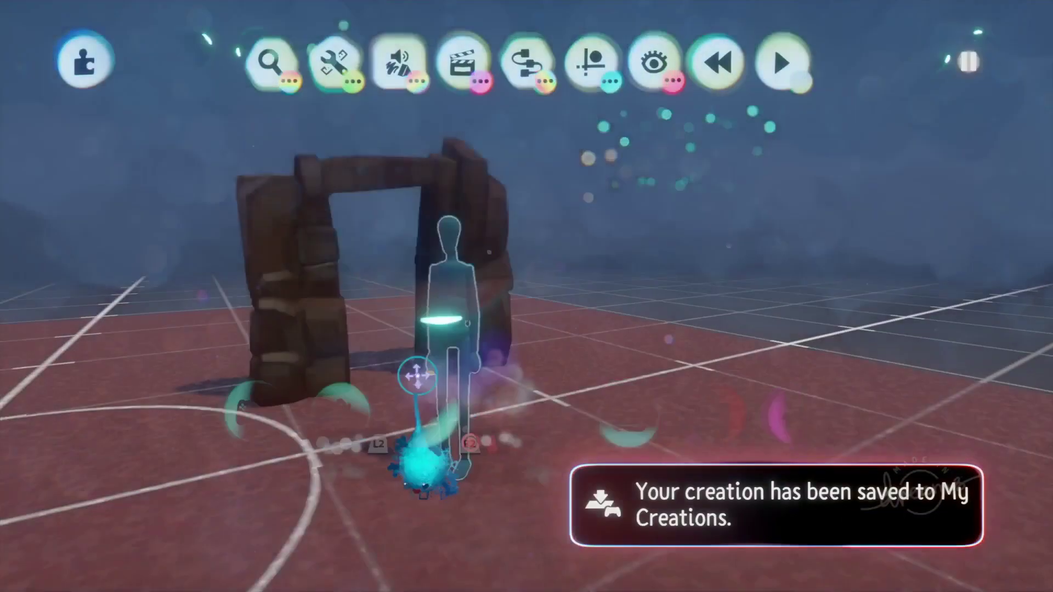
Leave Scene 1 and open Scene 2 from My Creations for editing.
{"action": "key", "text": "Escape"}
{"action": "left_click", "coordinate": [699, 409]}
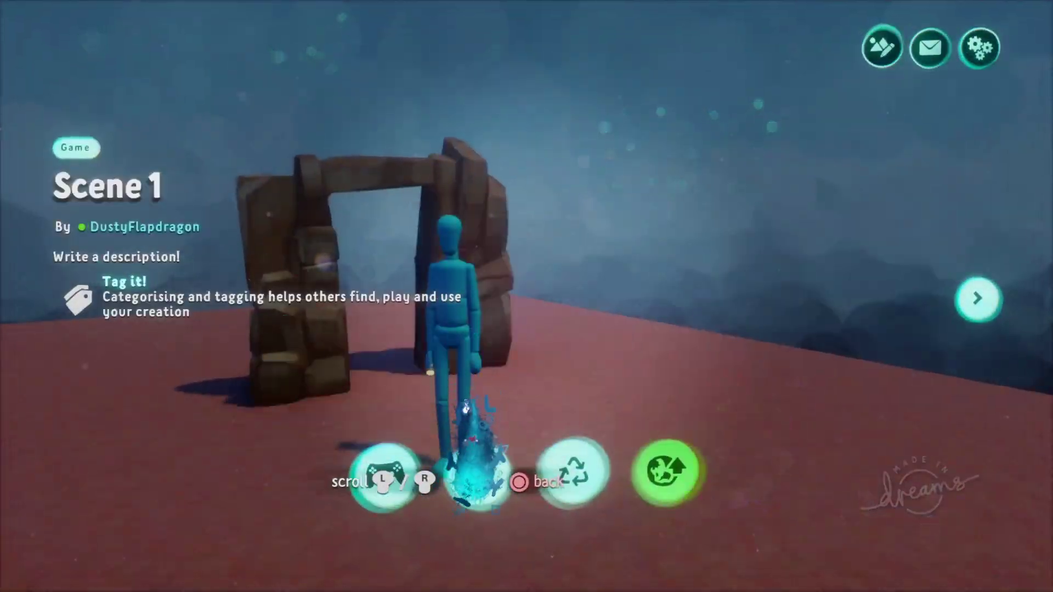
{"action": "key", "text": "Escape"}
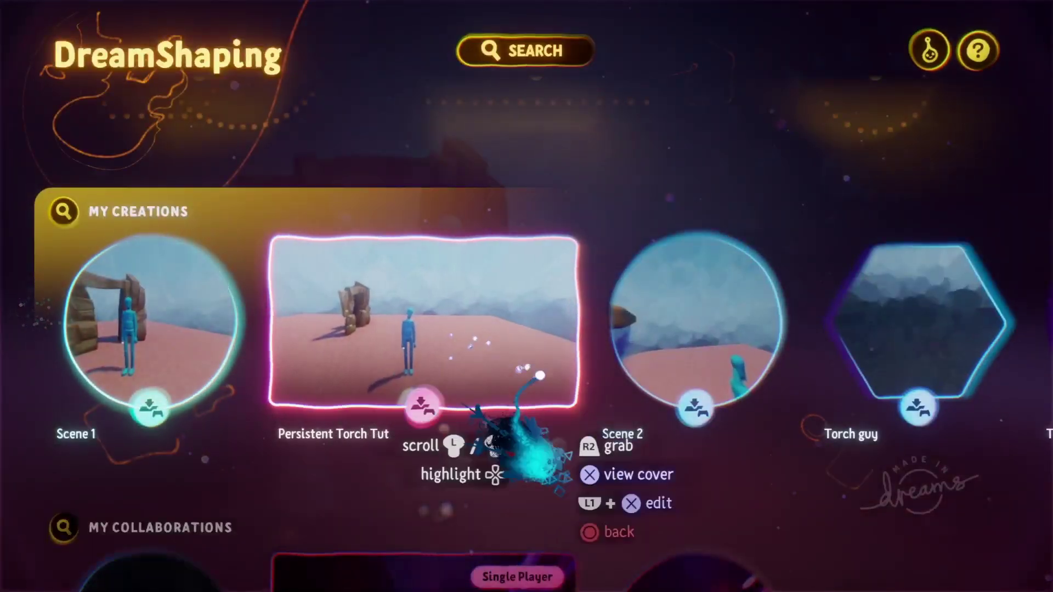
{"action": "left_click", "coordinate": [676, 374]}
{"action": "left_click", "coordinate": [482, 470]}
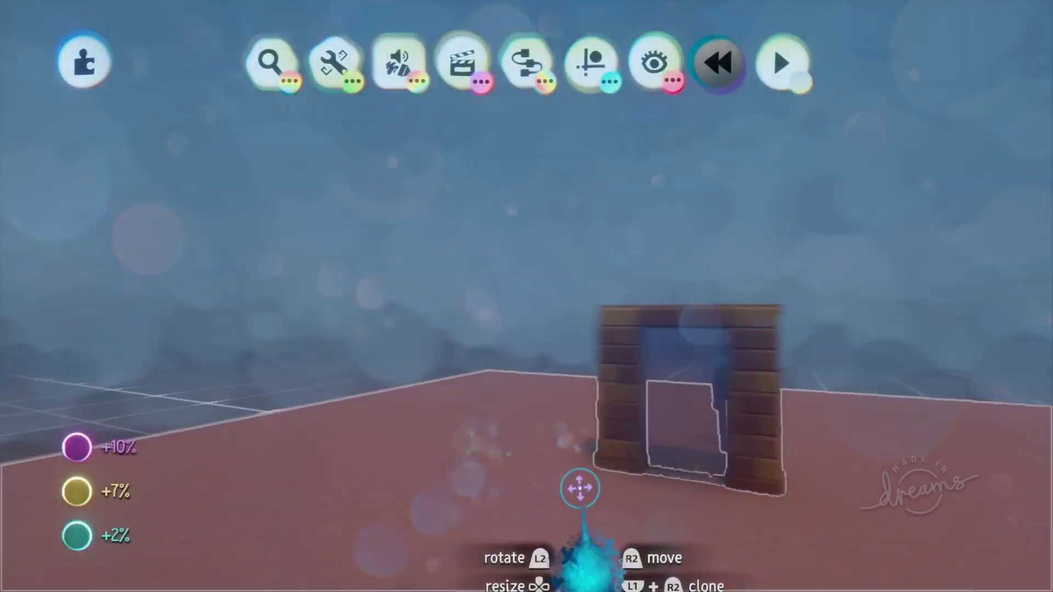
Try to stamp the Torch guy element from My Creations into Scene 2.
{"action": "middle_click_drag", "start_coordinate": [580, 488], "coordinate": [388, 83]}
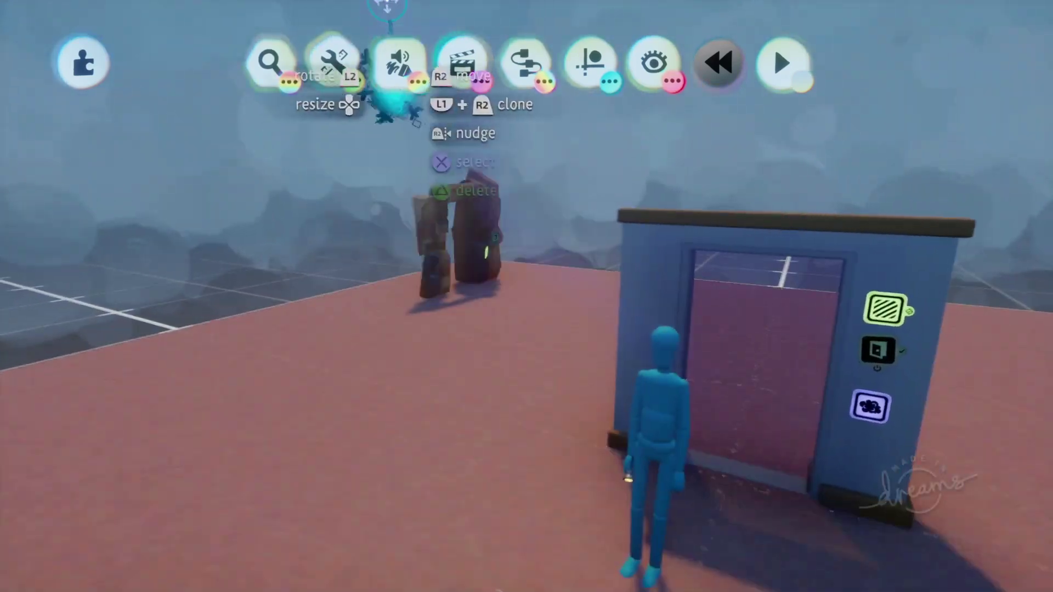
{"action": "left_click", "coordinate": [270, 64]}
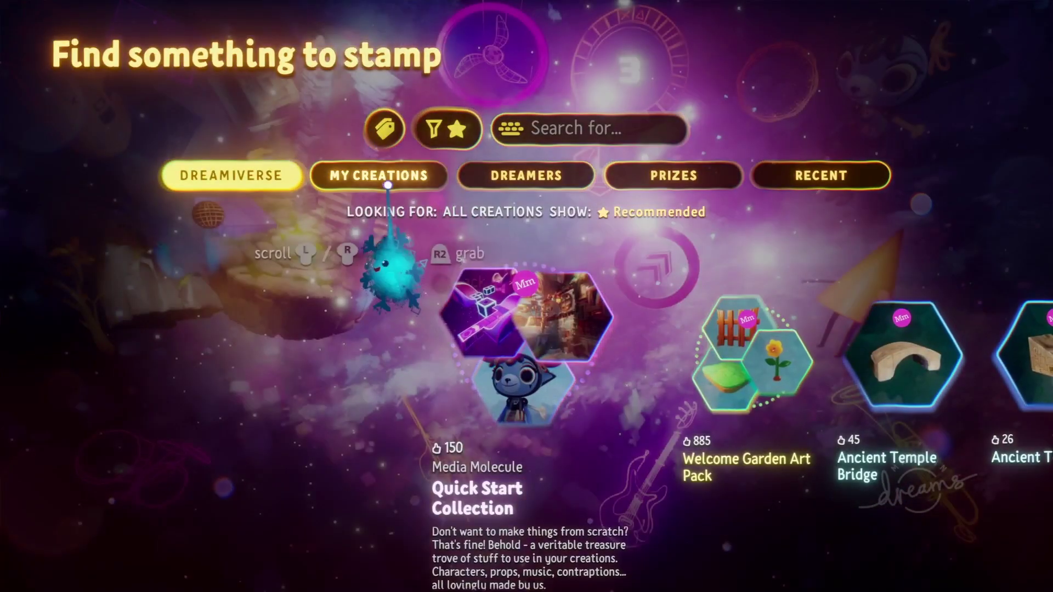
{"action": "left_click", "coordinate": [387, 185]}
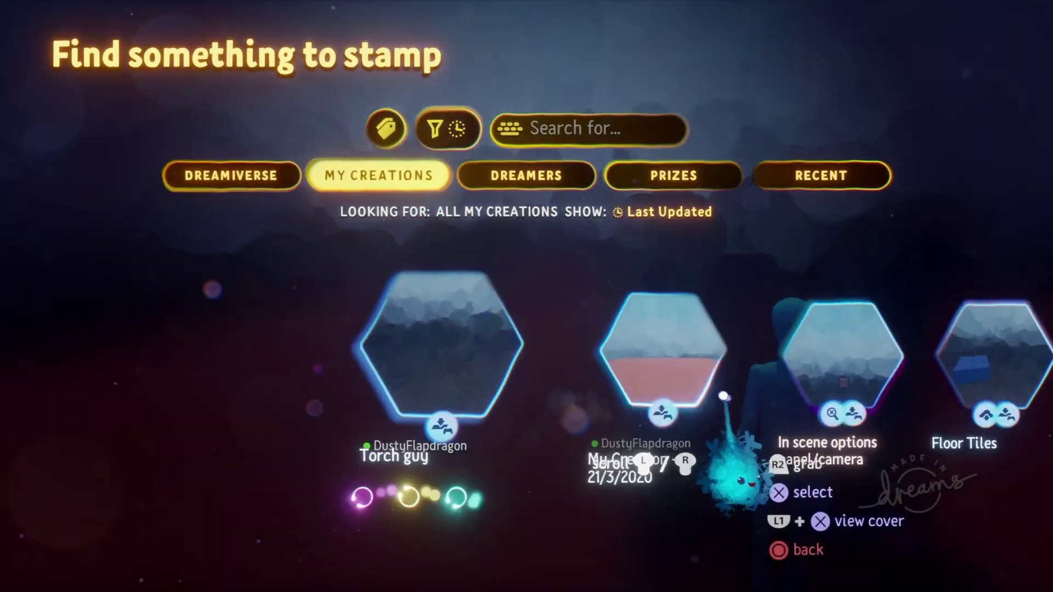
{"action": "scroll", "coordinate": [725, 390], "scroll_direction": "right", "scroll_amount": 1}
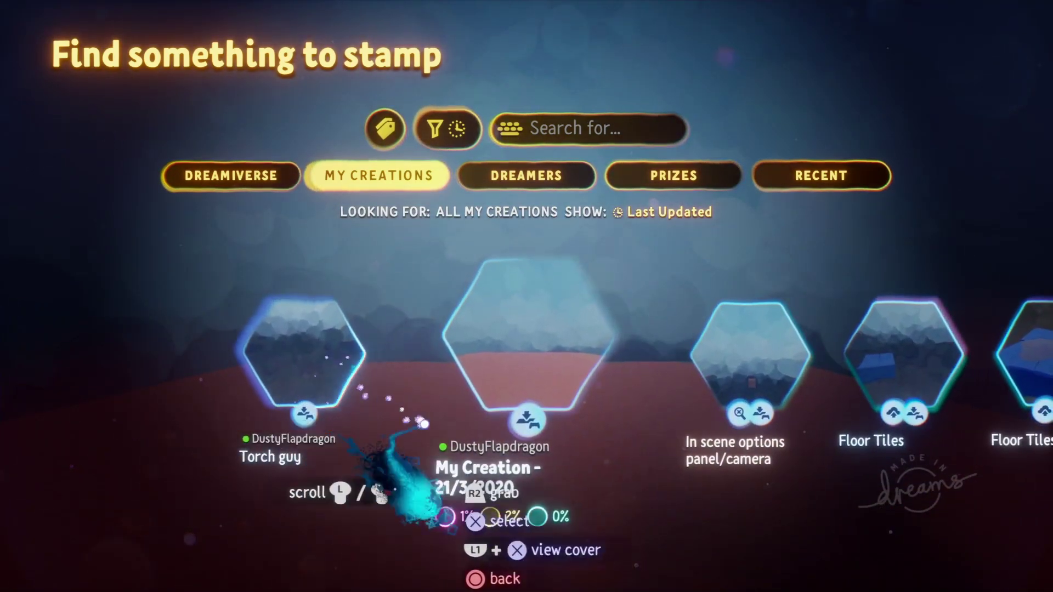
{"action": "scroll", "coordinate": [422, 348], "scroll_direction": "left", "scroll_amount": 1}
{"action": "left_click", "coordinate": [489, 371]}
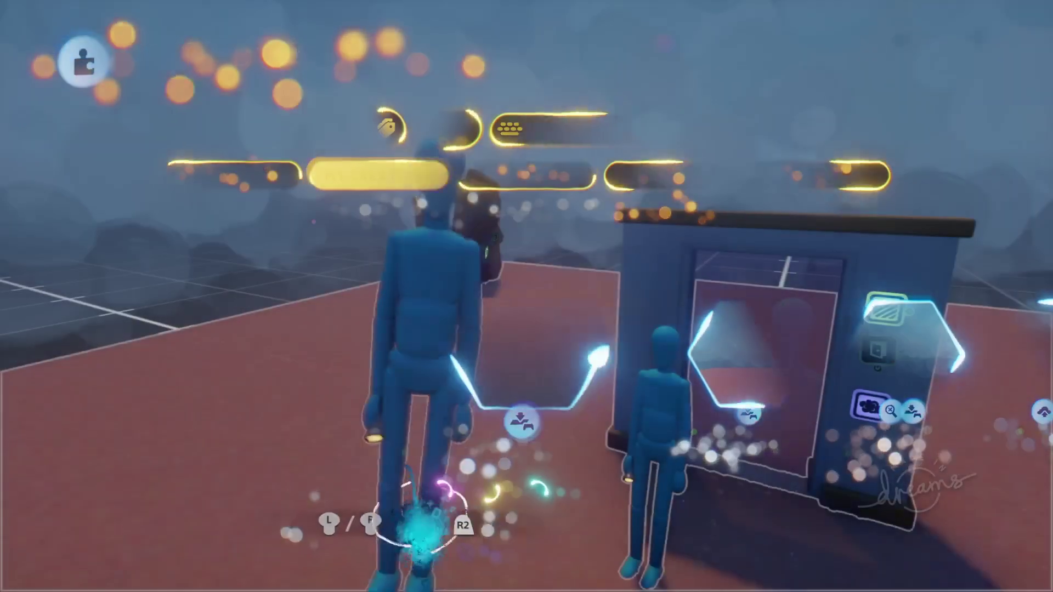
{"action": "key", "text": "Escape"}
Scope into the puppet's torch beside the doorway, open its microchip to inspect the logic inside, and close it.
{"action": "middle_click_drag", "start_coordinate": [428, 432], "coordinate": [475, 320]}
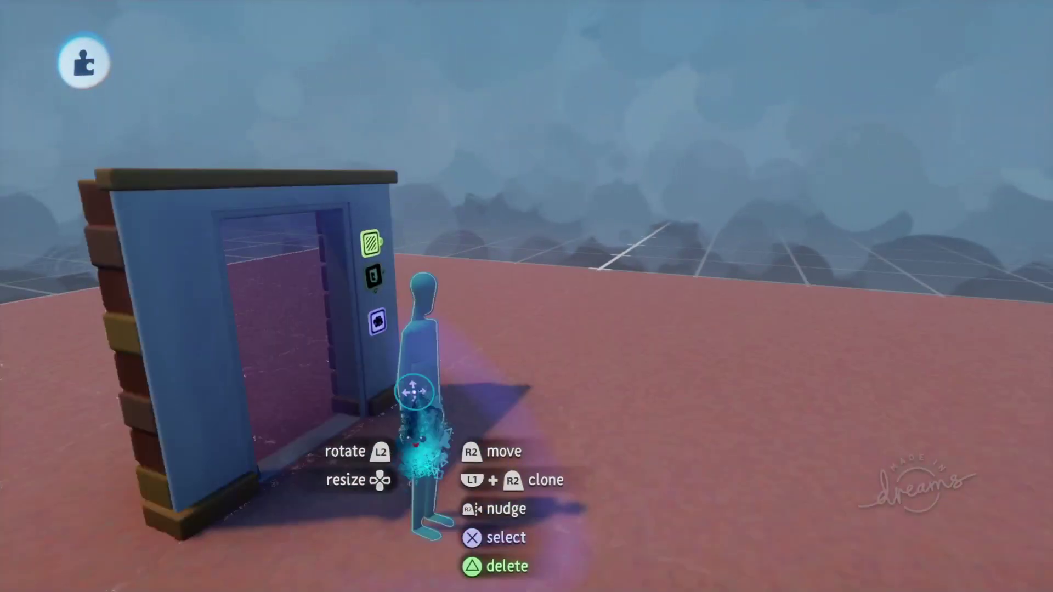
{"action": "left_click", "coordinate": [417, 426]}
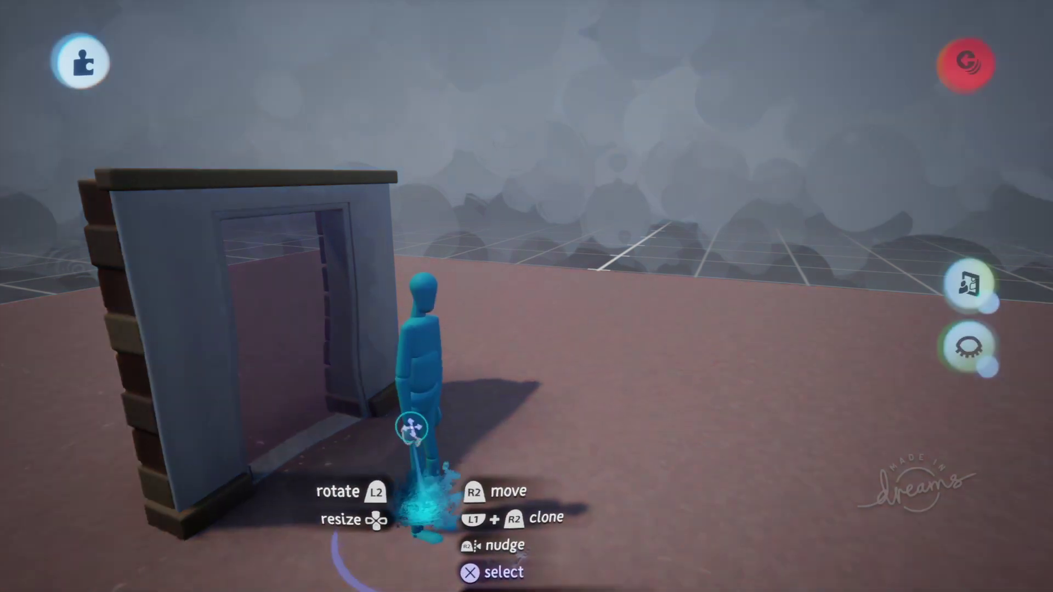
{"action": "middle_click_drag", "start_coordinate": [409, 435], "coordinate": [509, 500]}
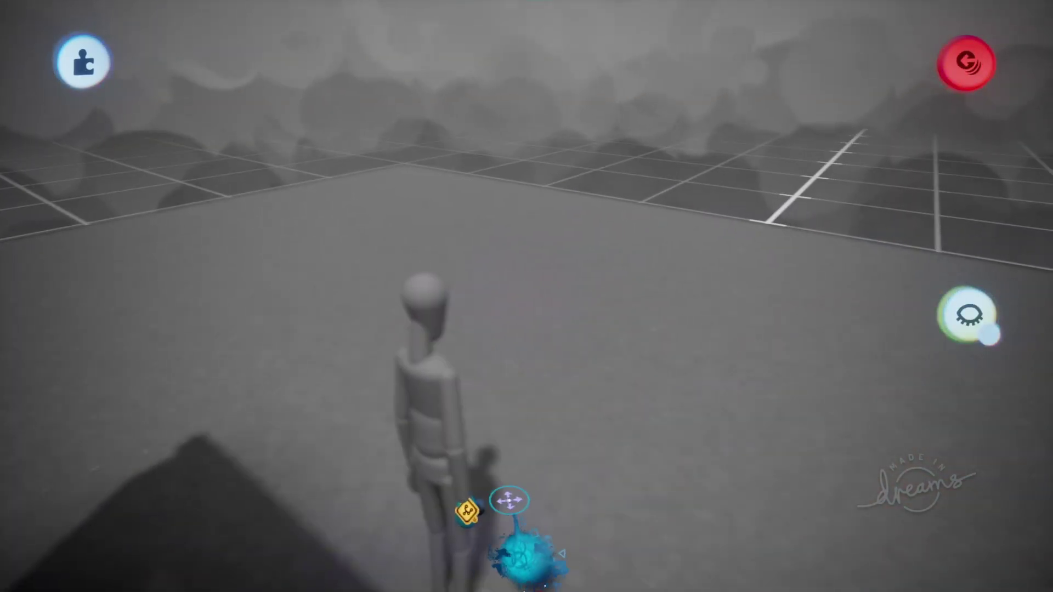
{"action": "left_click", "coordinate": [467, 512]}
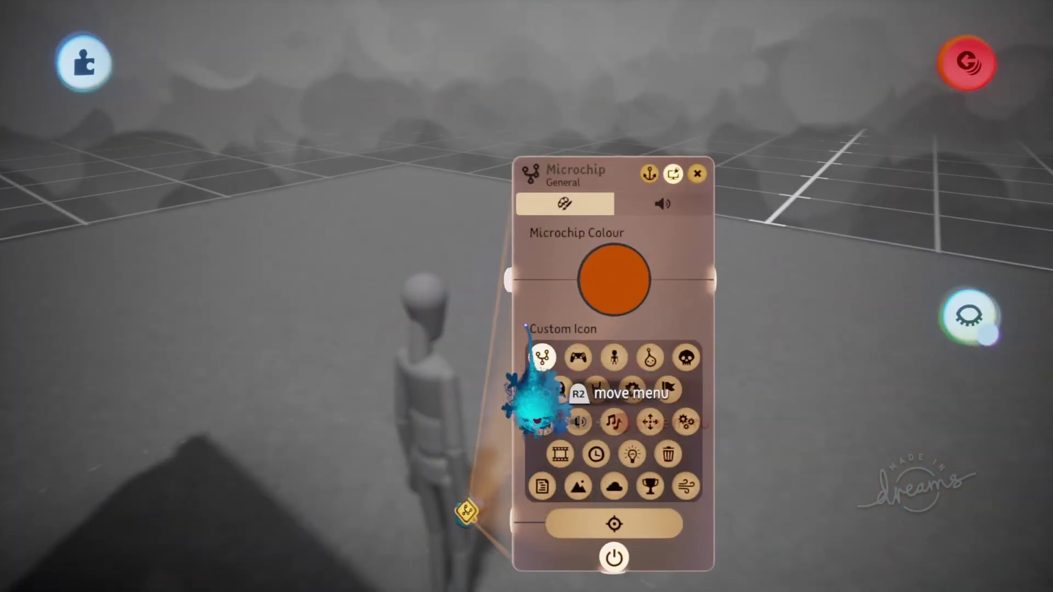
{"action": "key", "text": "Escape"}
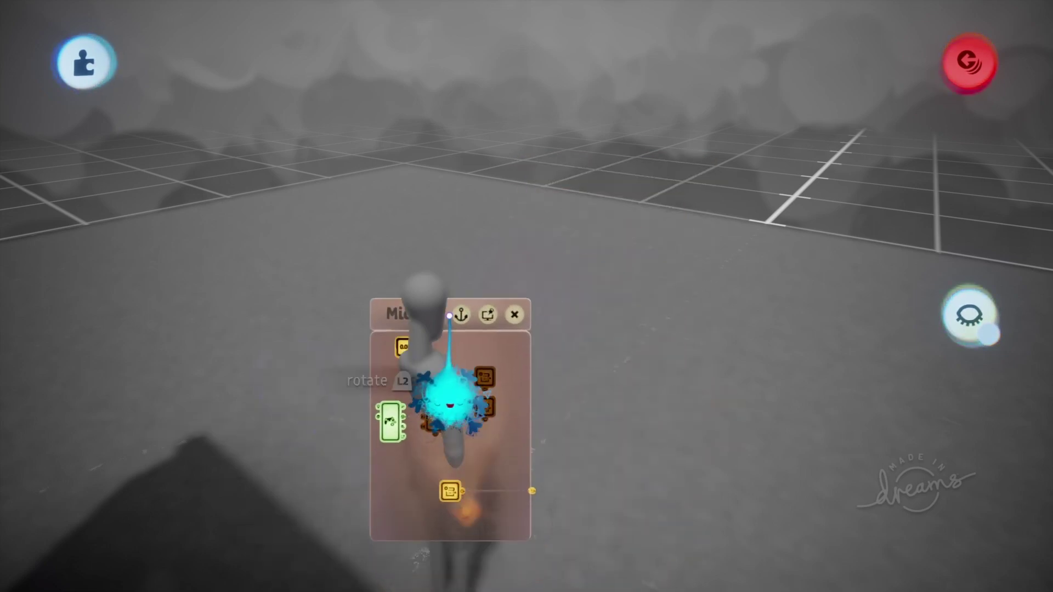
{"action": "left_click_drag", "start_coordinate": [448, 403], "coordinate": [329, 225]}
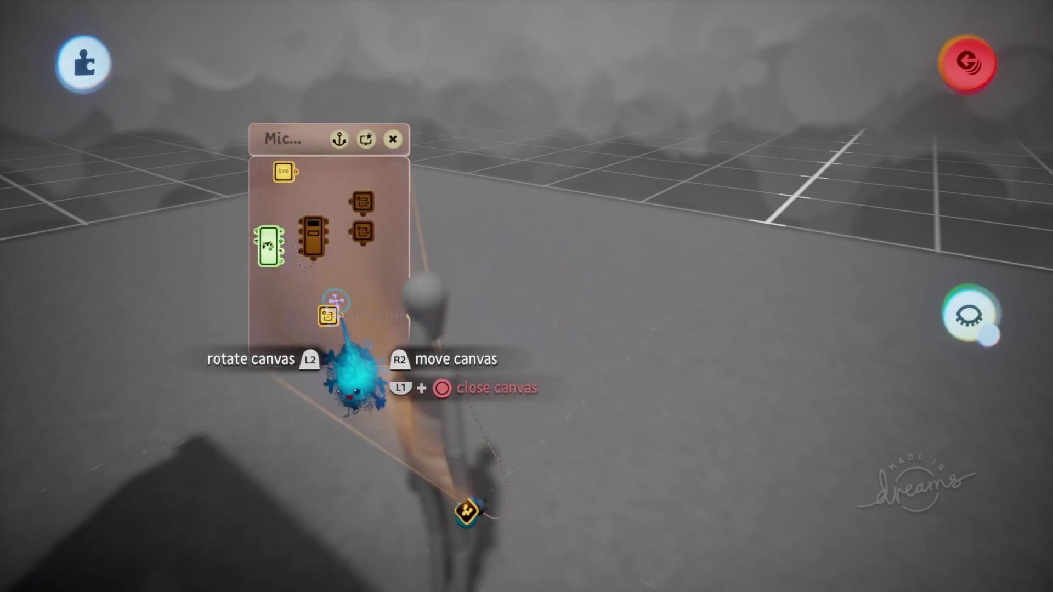
{"action": "key", "text": "Escape"}
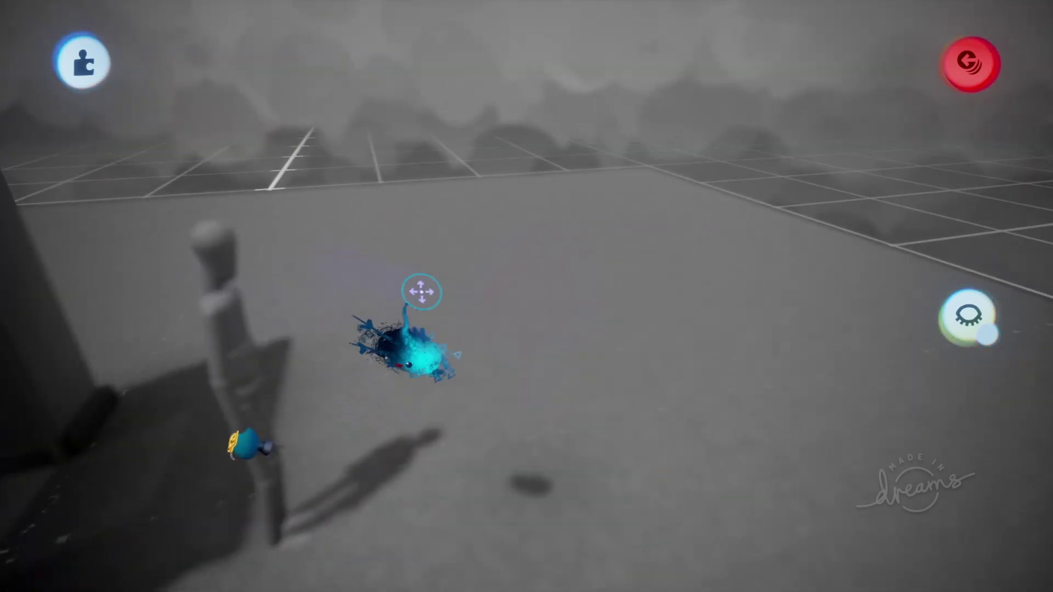
Leave Scene 2 without saving and open the Persistent Torch Tut dream for editing.
{"action": "key", "text": "Escape"}
{"action": "left_click", "coordinate": [756, 415]}
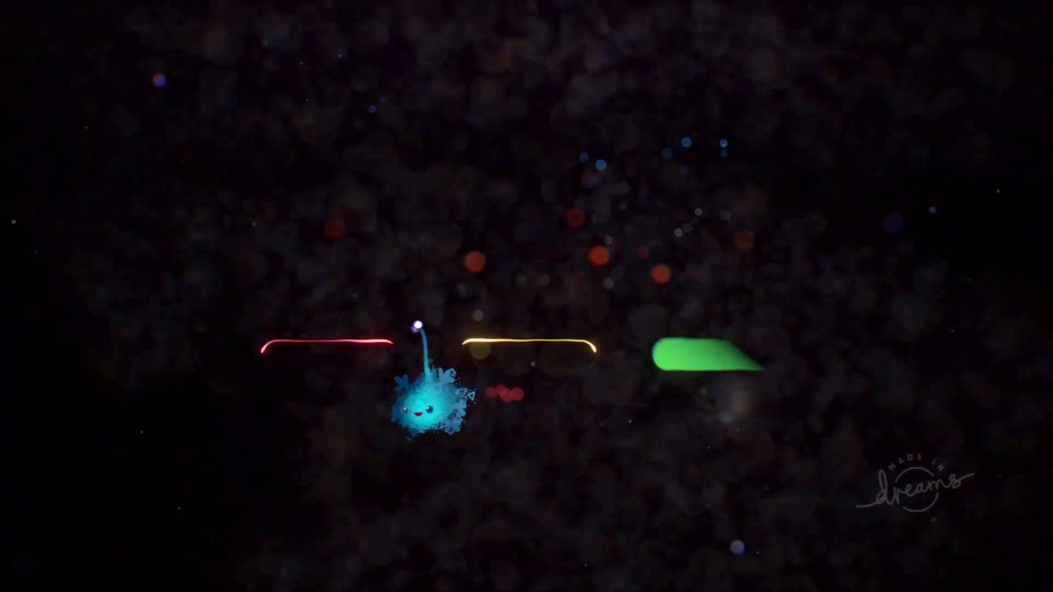
{"action": "left_click", "coordinate": [361, 342]}
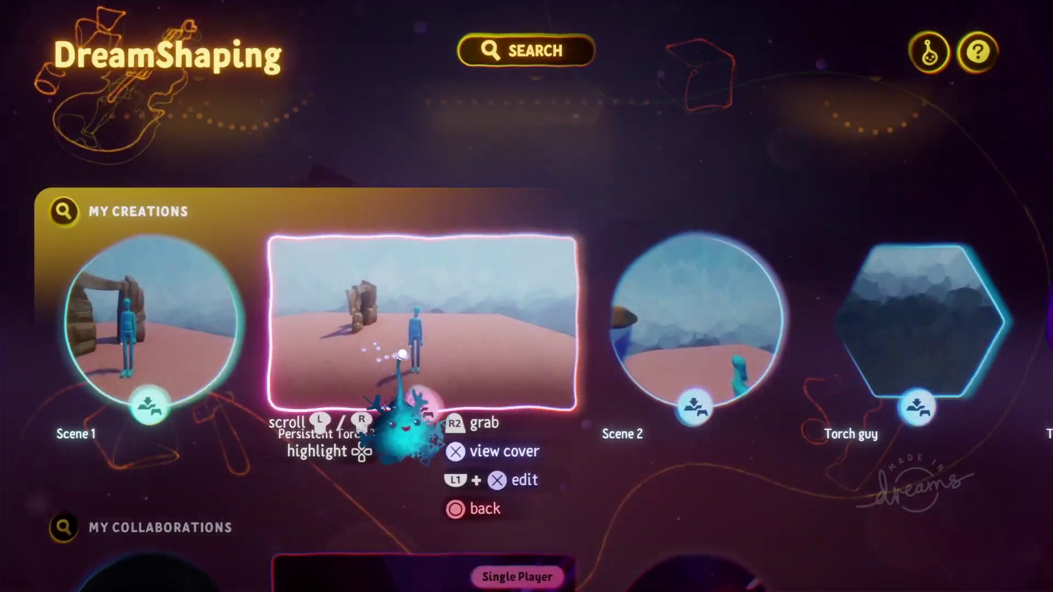
{"action": "left_click", "coordinate": [402, 355]}
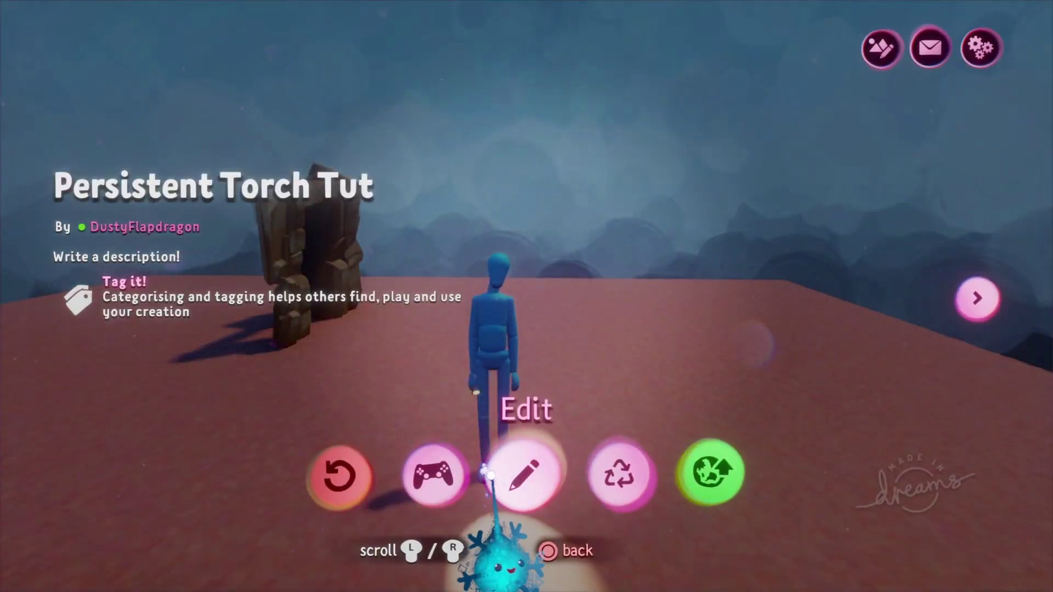
{"action": "left_click", "coordinate": [521, 472]}
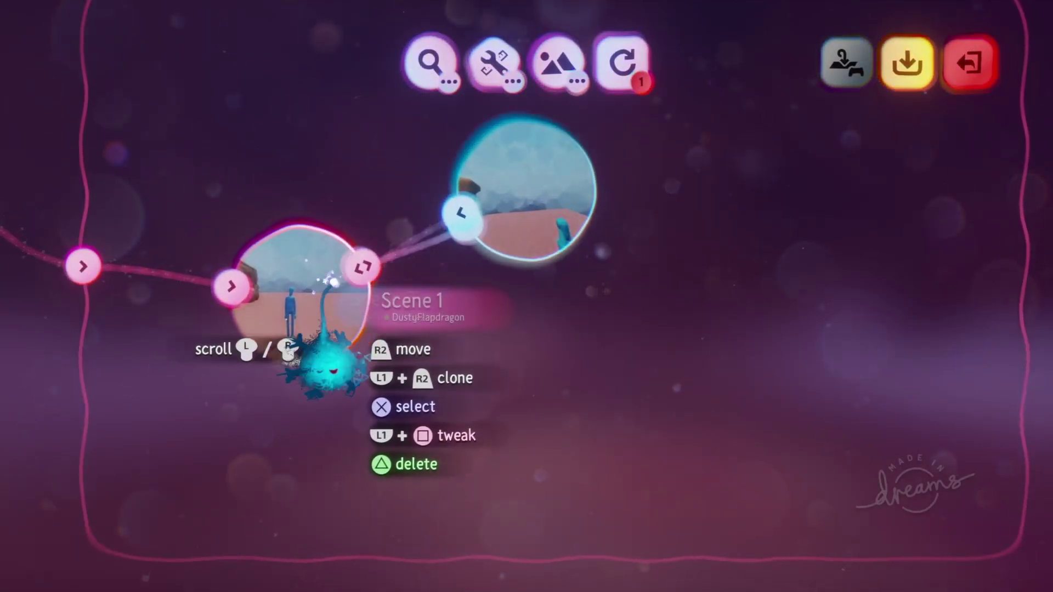
Update Scene 1 to its new version within the dream and quick save Persistent Torch Tut.
{"action": "left_click", "coordinate": [623, 63]}
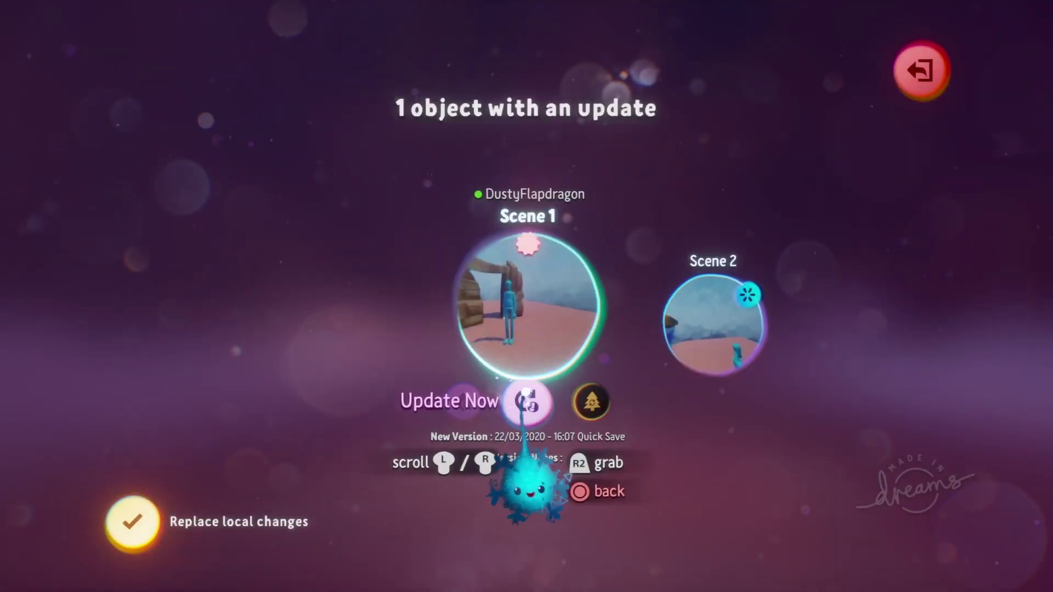
{"action": "left_click", "coordinate": [526, 400]}
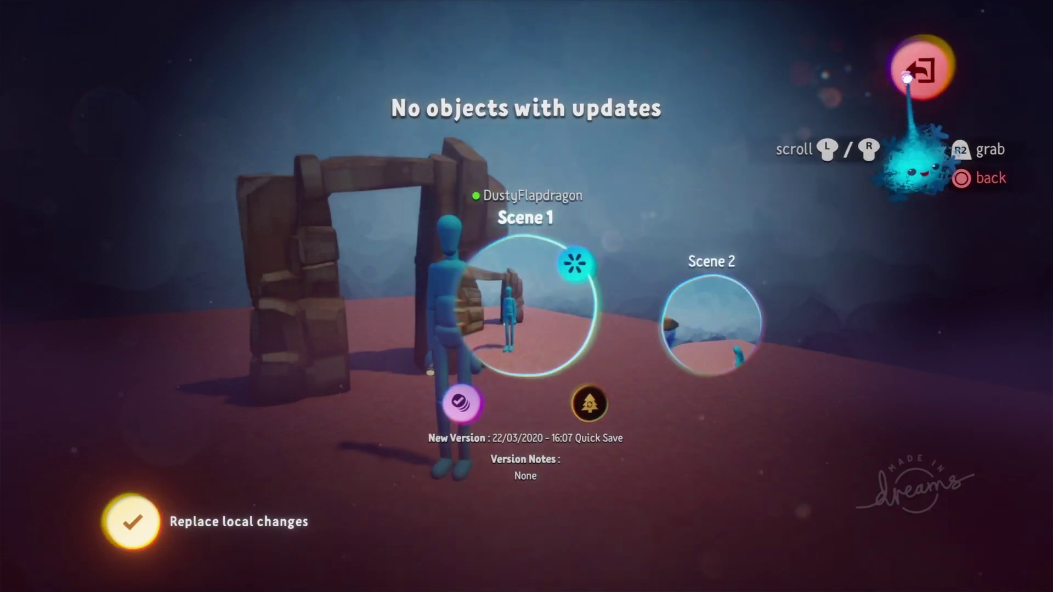
{"action": "left_click", "coordinate": [921, 68]}
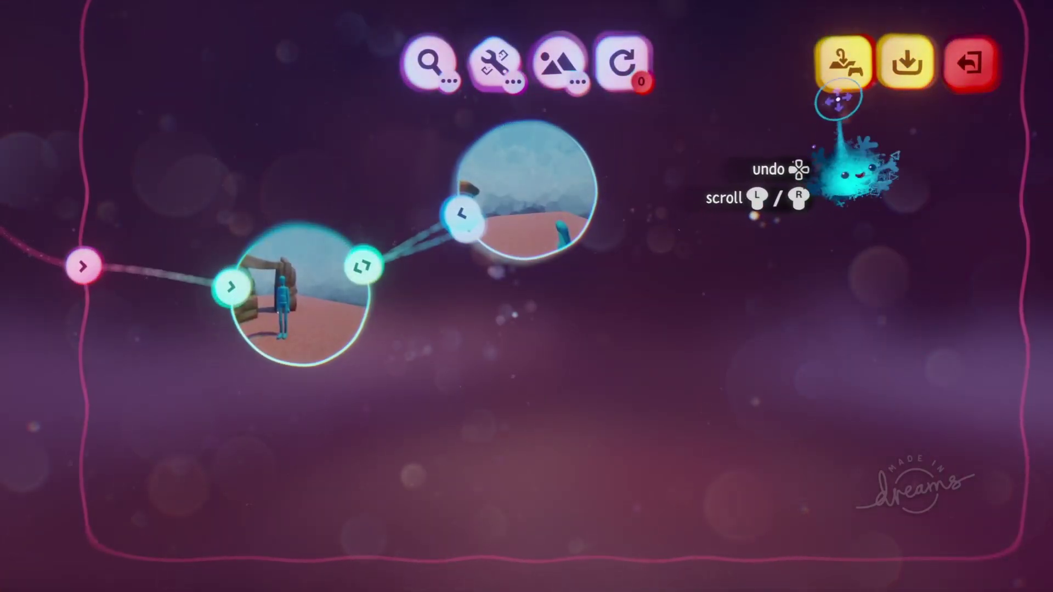
{"action": "left_click", "coordinate": [844, 61]}
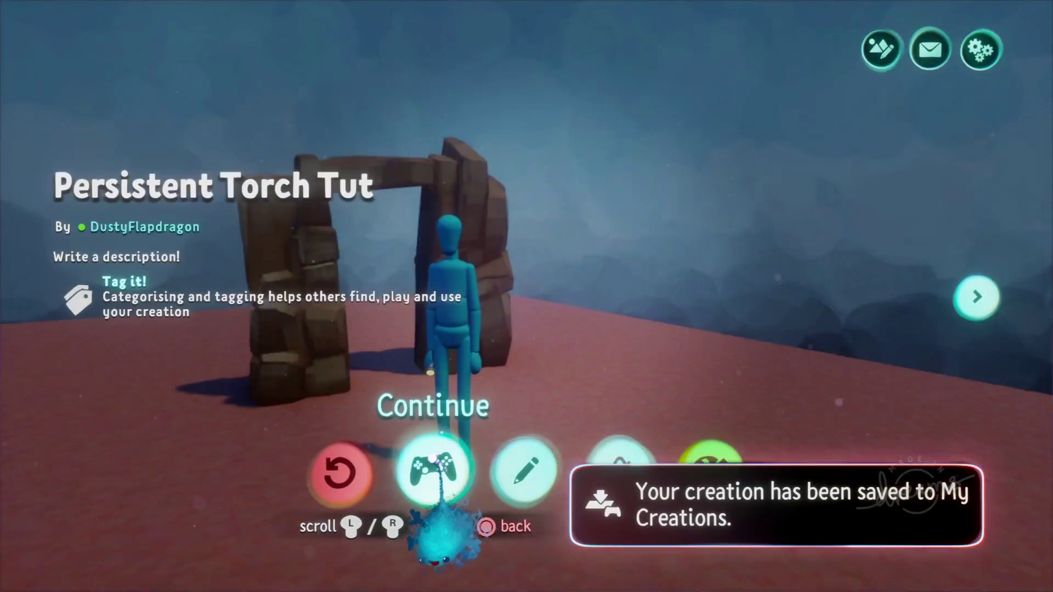
Reset the saved play progress of Persistent Torch Tut, confirm the reset, and start playing the dream from the beginning.
{"action": "left_click", "coordinate": [338, 473]}
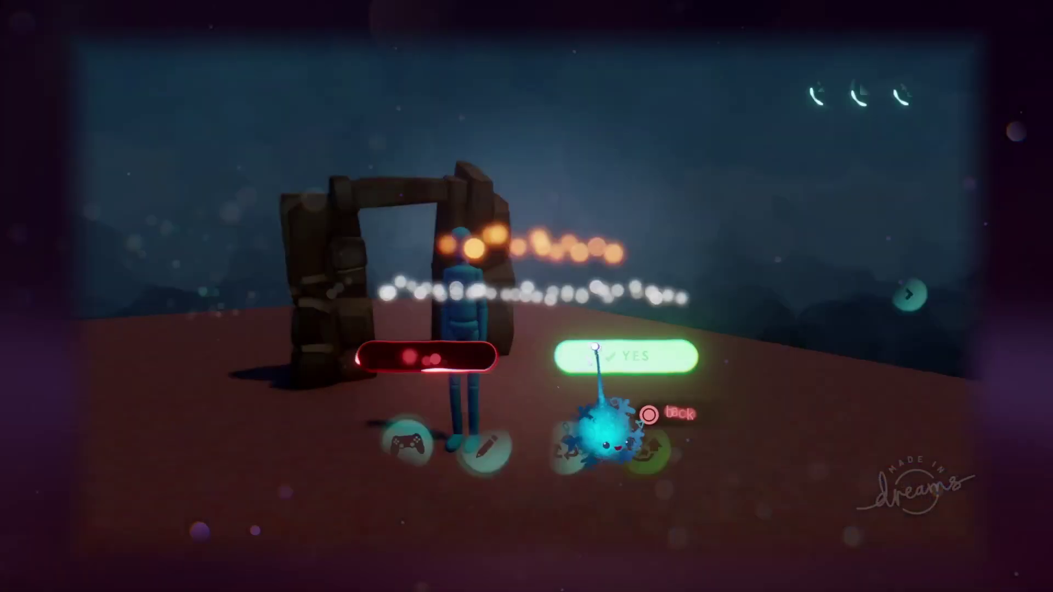
{"action": "left_click", "coordinate": [595, 347]}
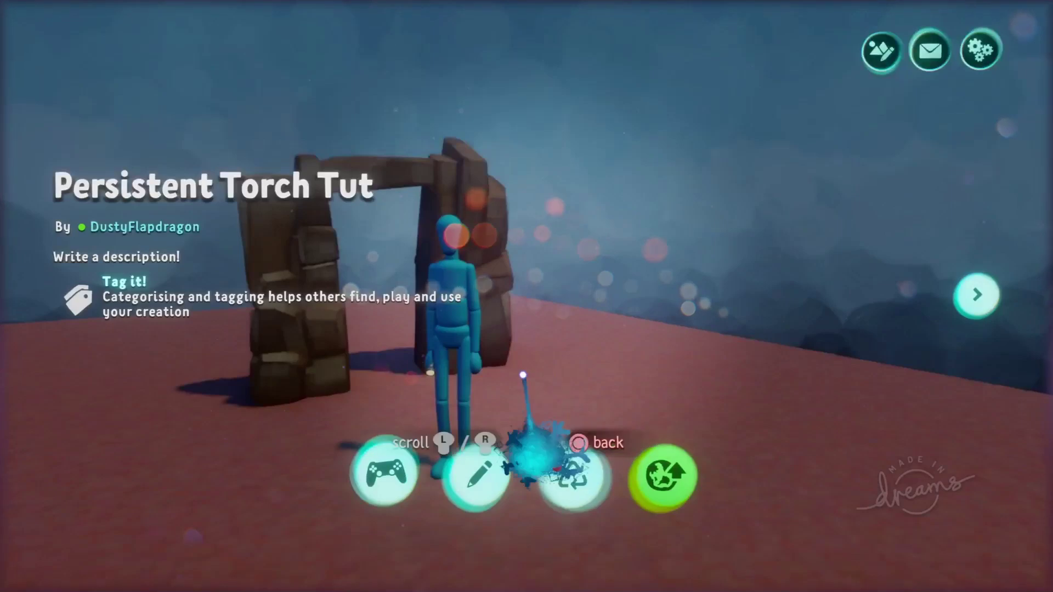
{"action": "left_click", "coordinate": [387, 473]}
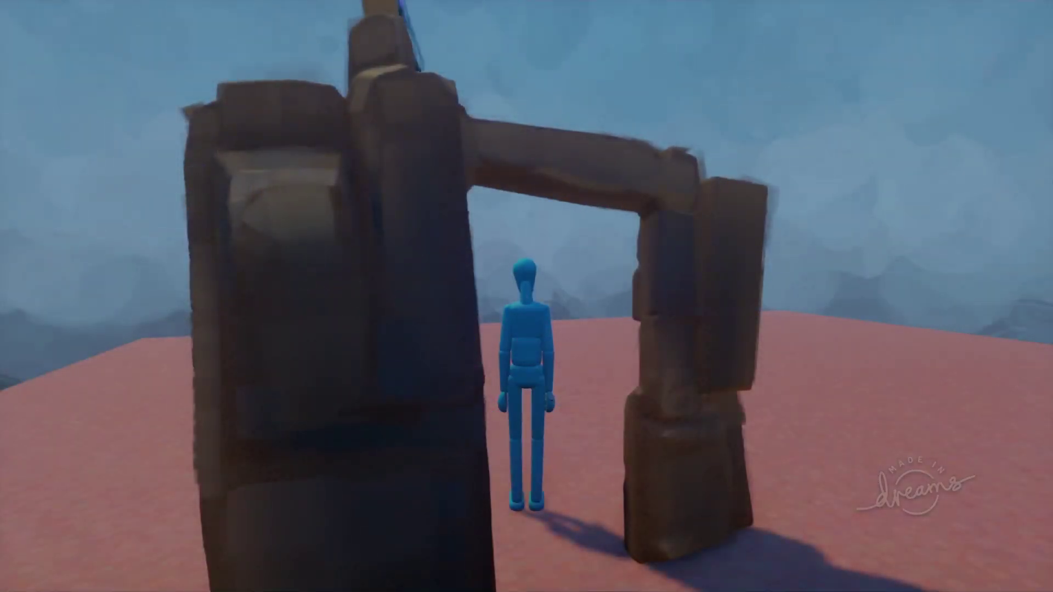
Walk the puppet around near the stone archway and toggle its torch on and off to test the light.
{"action": "key", "text": "Left"}
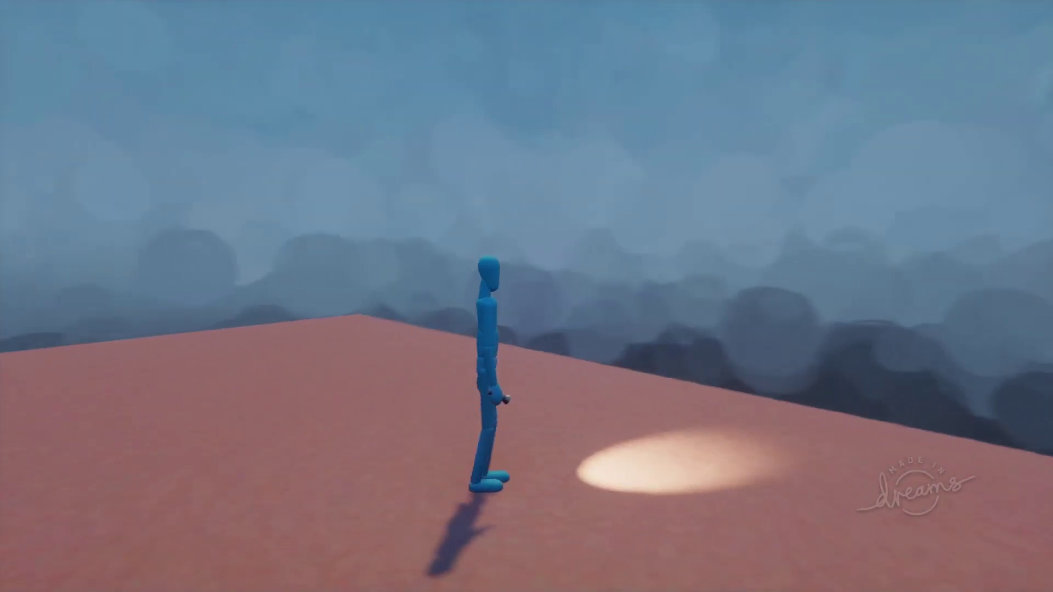
{"action": "key", "text": "Up"}
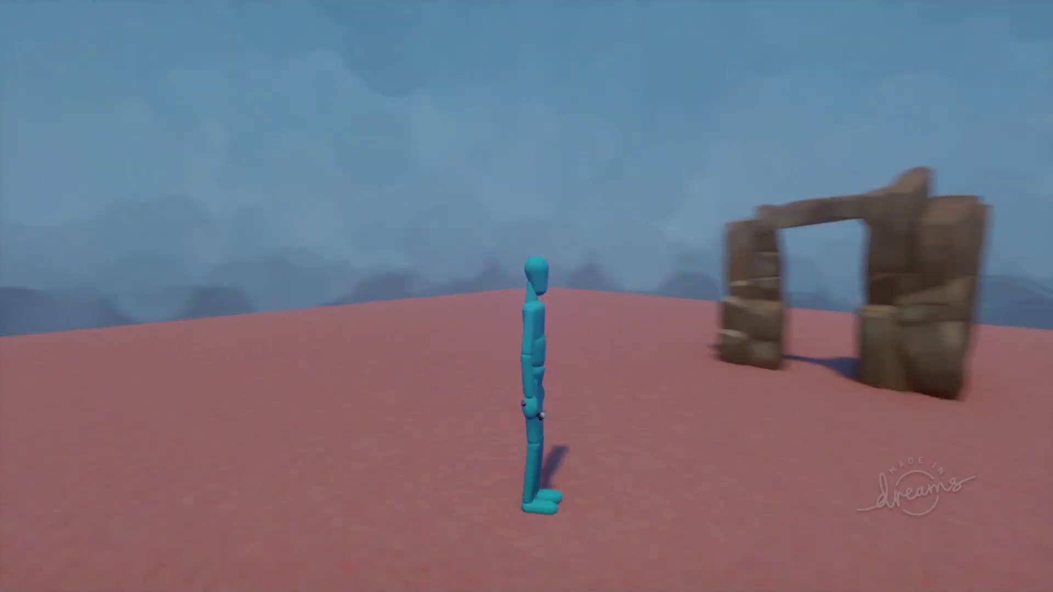
{"action": "key", "text": "Up"}
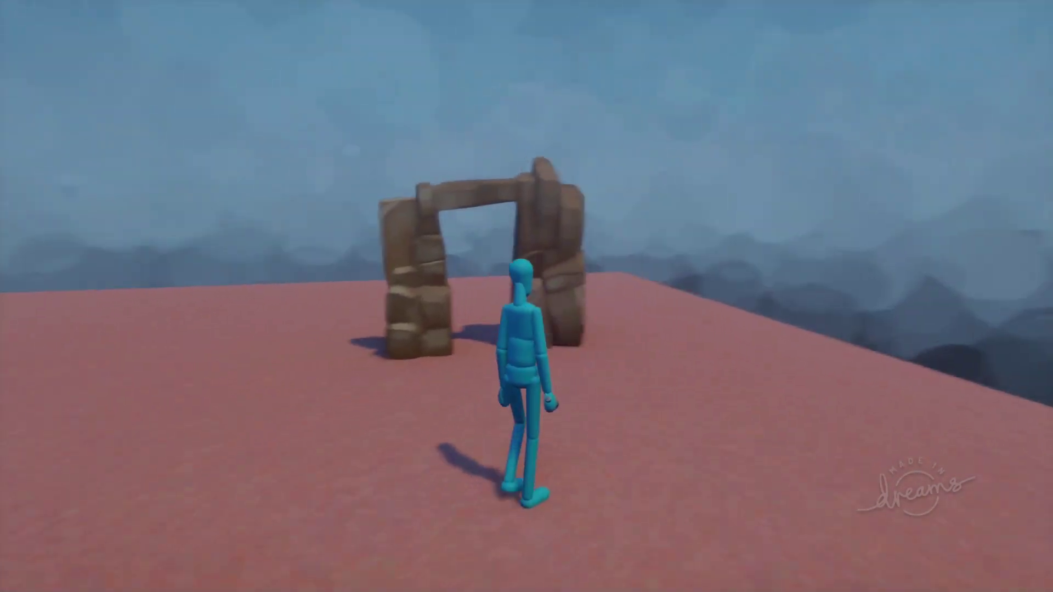
{"action": "key", "text": "Left"}
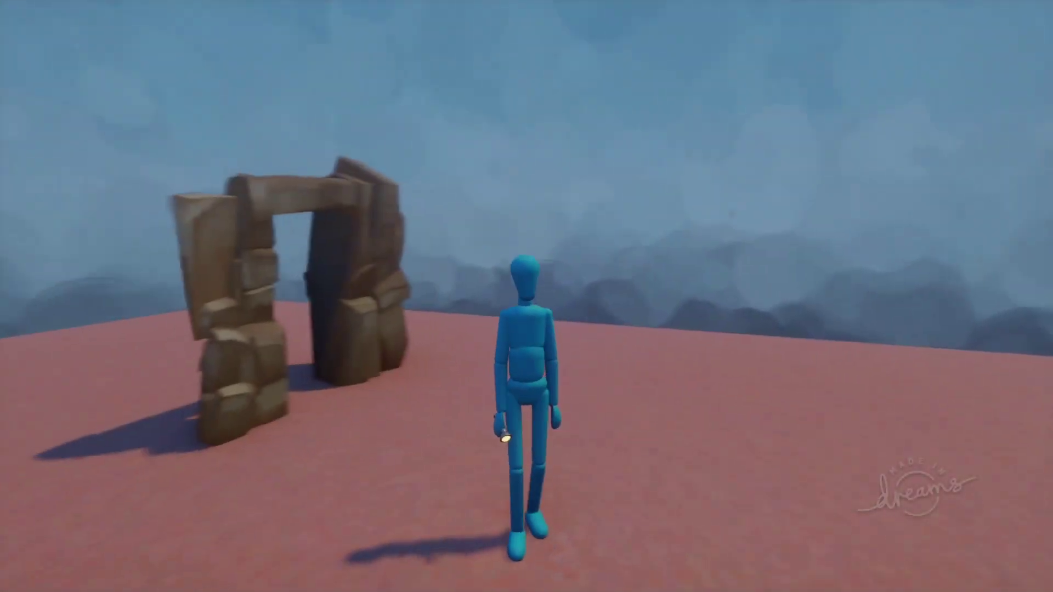
Run the puppet between the doorway and the stone archway, and switch the torch on in front of the archway.
{"action": "key", "text": "Up"}
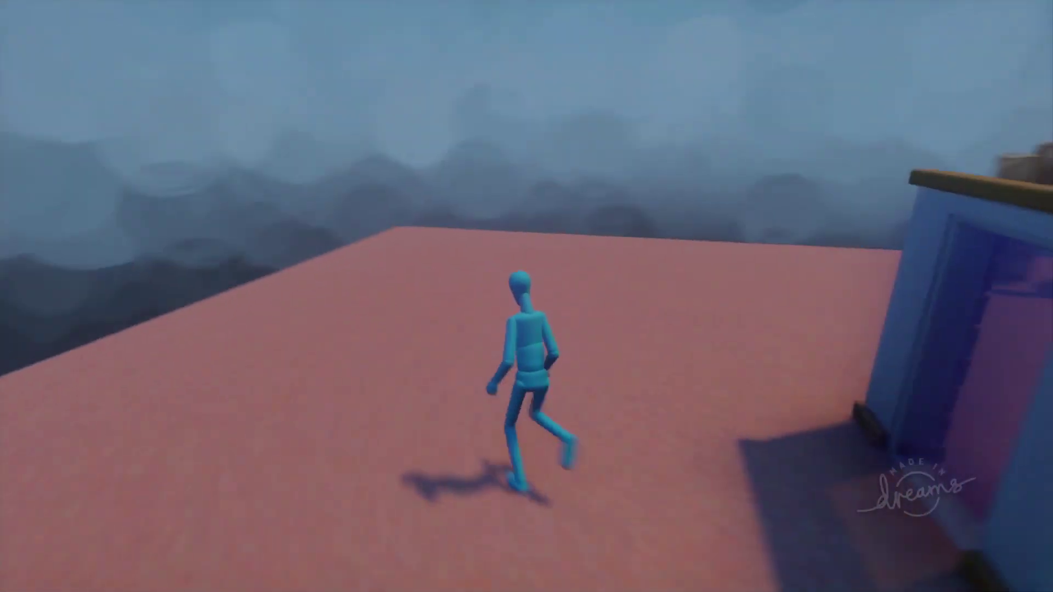
{"action": "key", "text": "Up"}
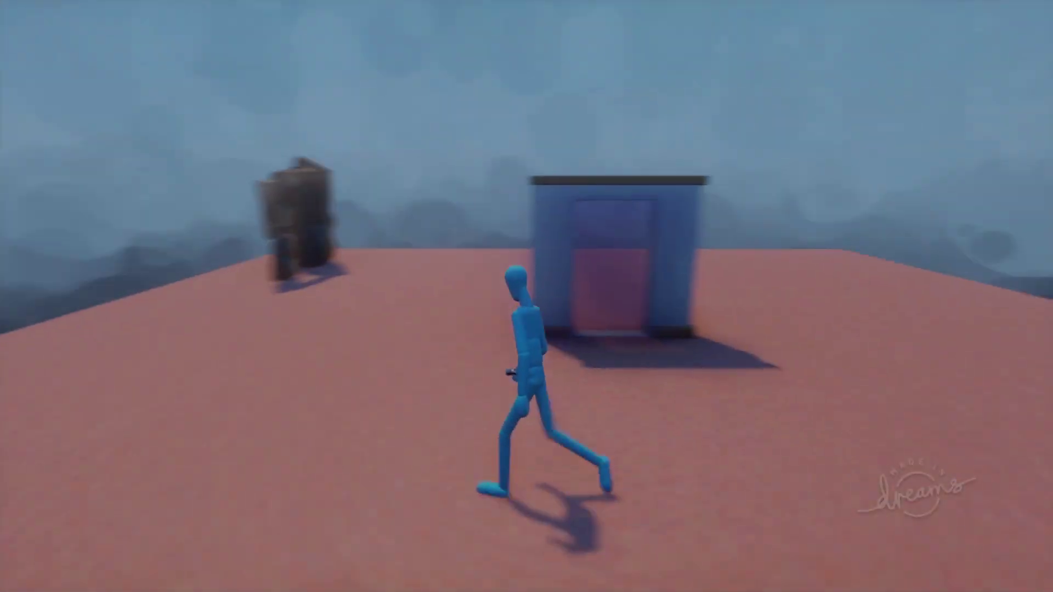
{"action": "key", "text": "Up"}
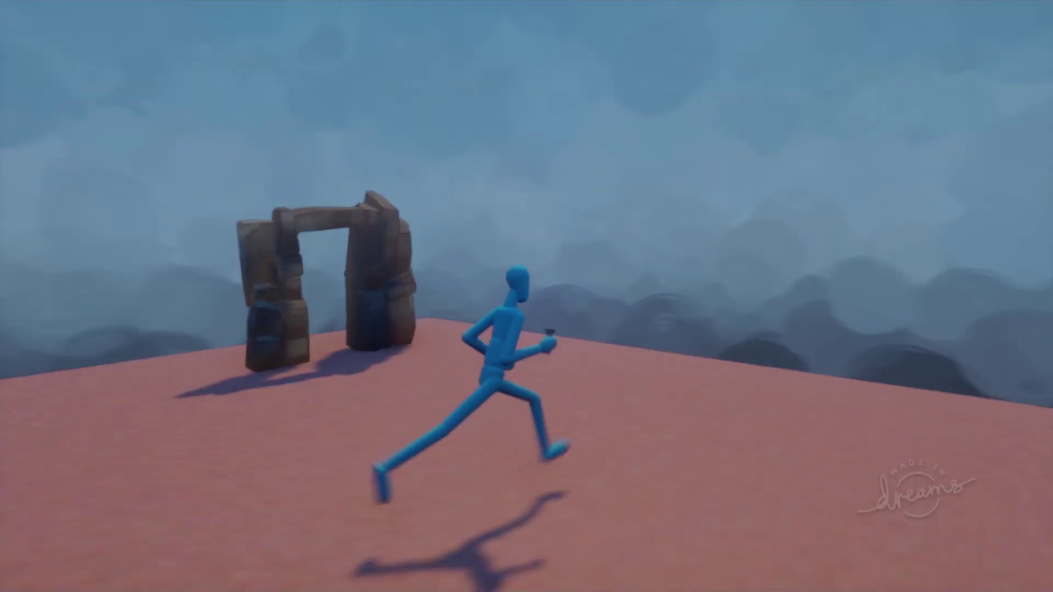
{"action": "key", "text": "Up"}
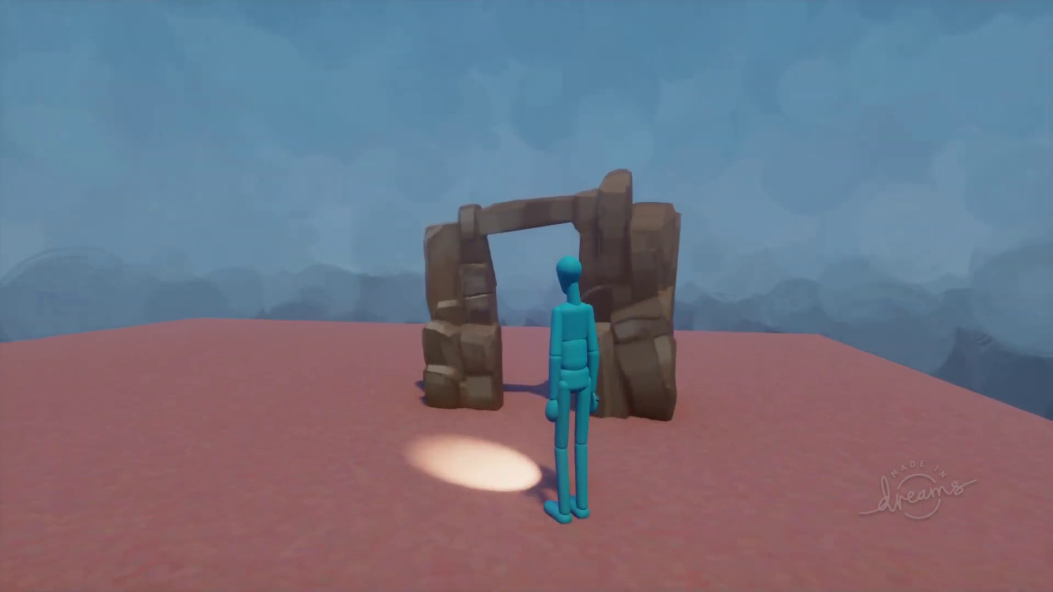
{"action": "key", "text": "Left"}
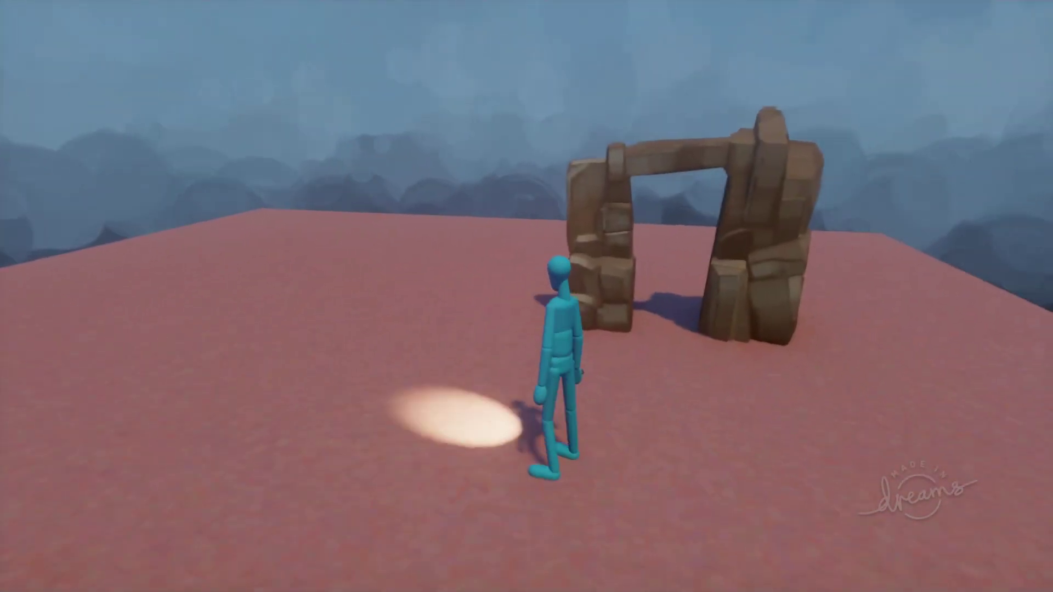
Test the torch state by running the puppet through the brick doorway with the torch lit, and head for the stone archway with it off.
{"action": "key", "text": "Up"}
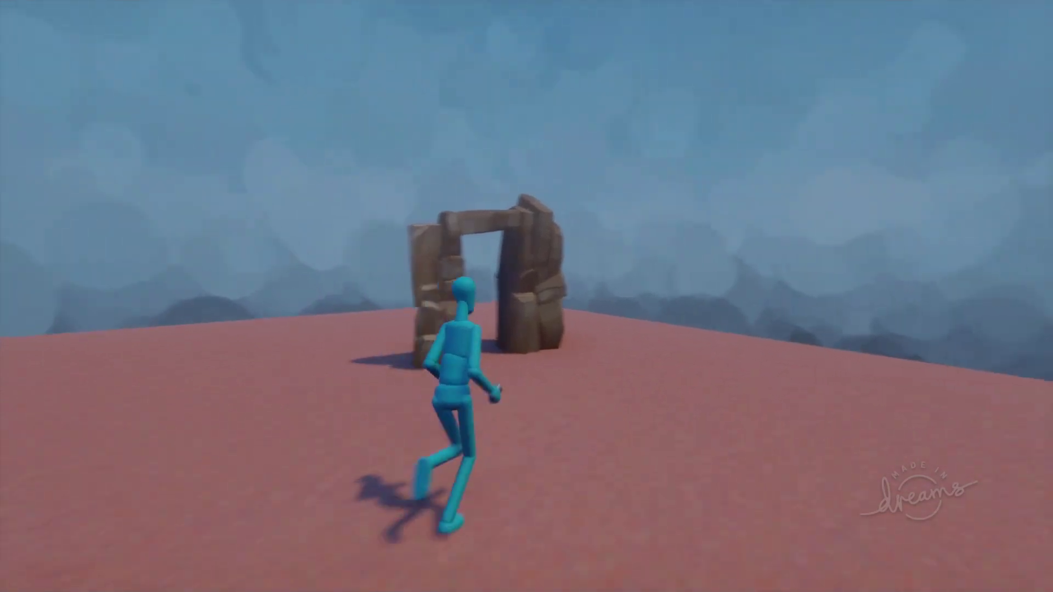
{"action": "key", "text": "Up"}
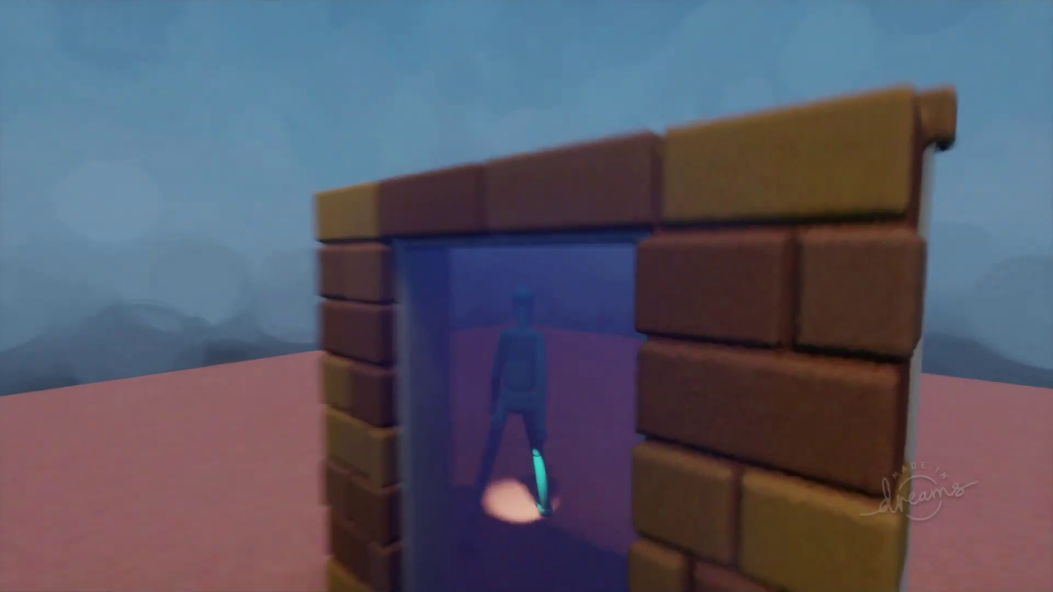
{"action": "key", "text": "Up"}
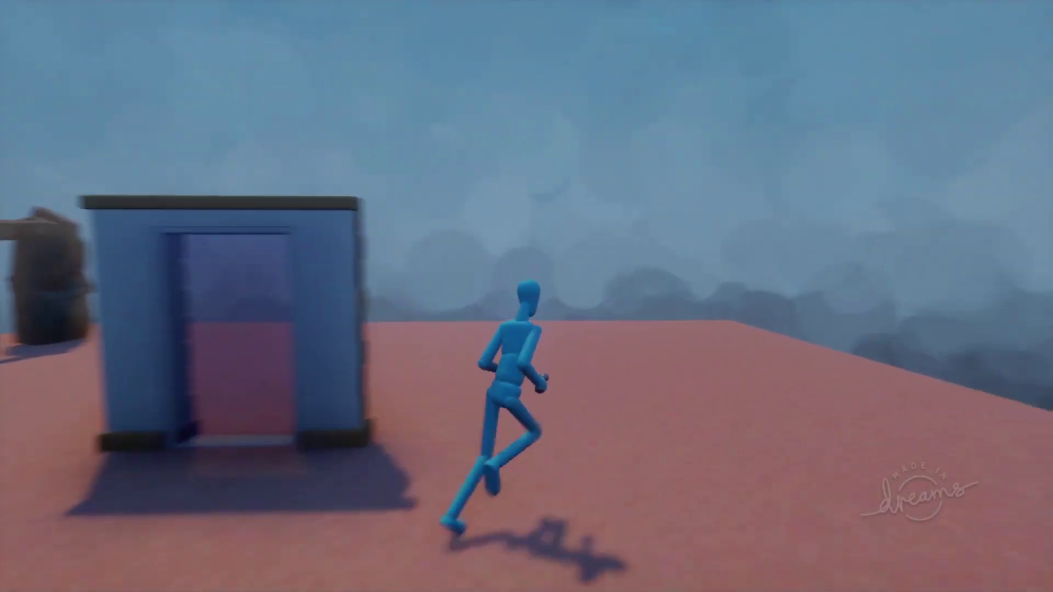
{"action": "key", "text": "Up"}
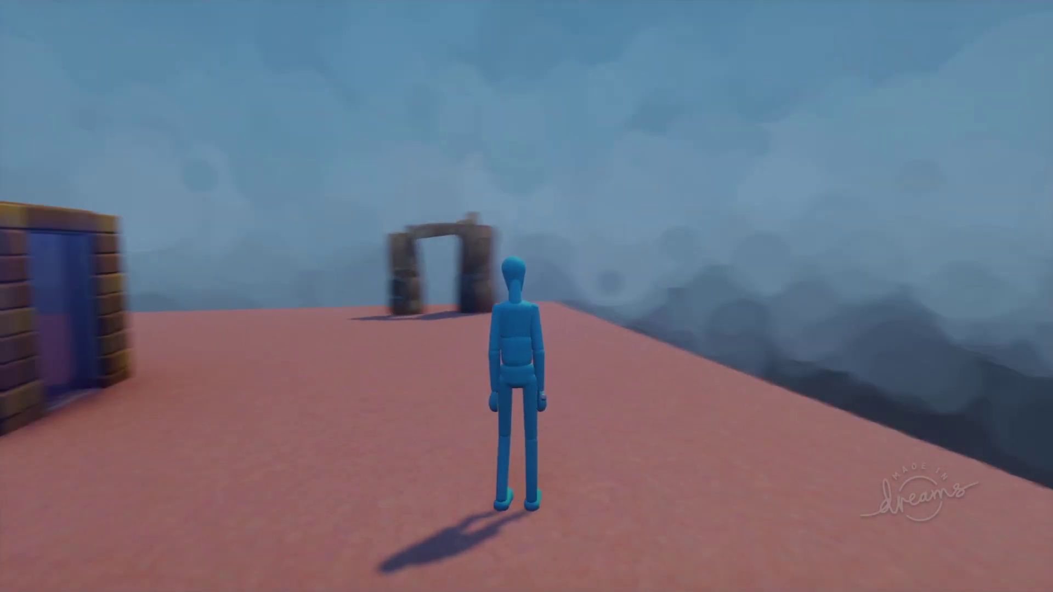
{"action": "key", "text": "Left"}
{"action": "key", "text": "Up"}
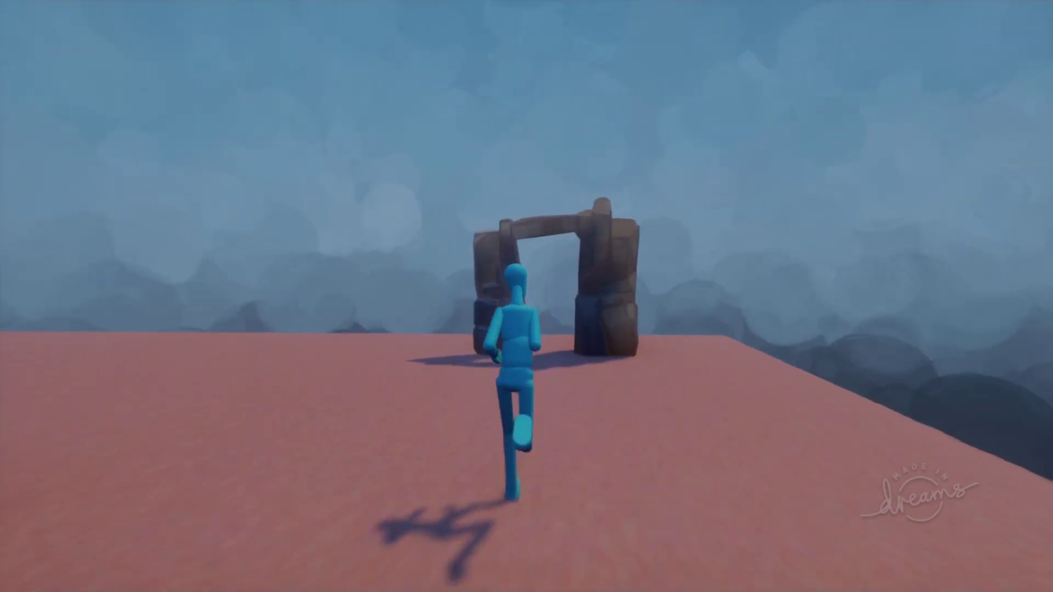